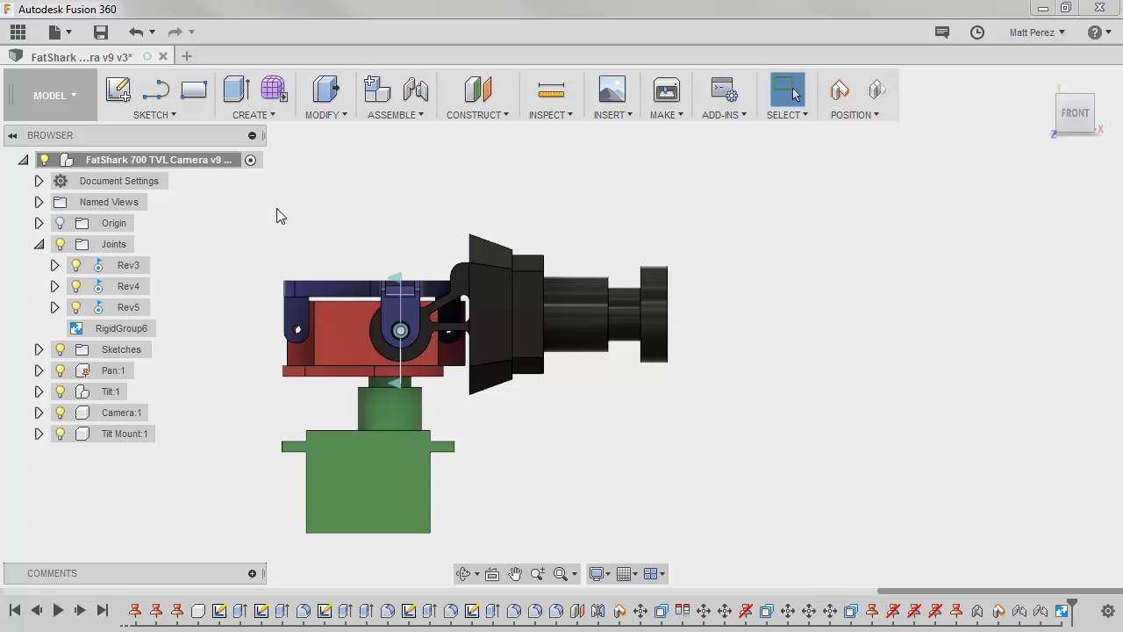
Enable contact sets for the assembly and create a new contact set from the camera body and the red tilt servo body.
click(405, 121)
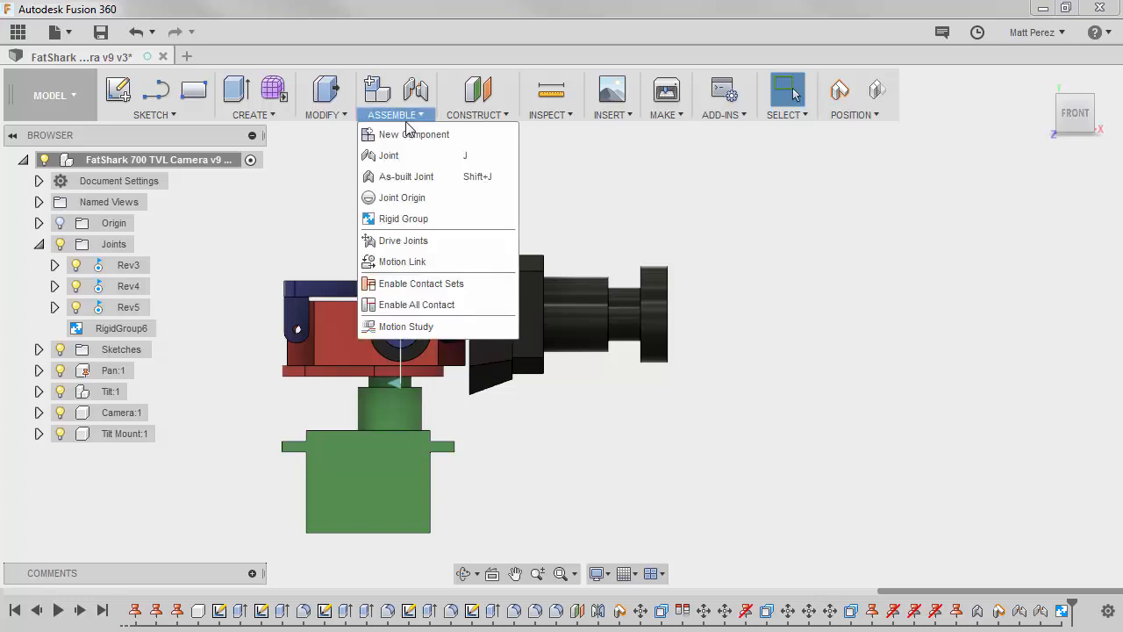
click(414, 285)
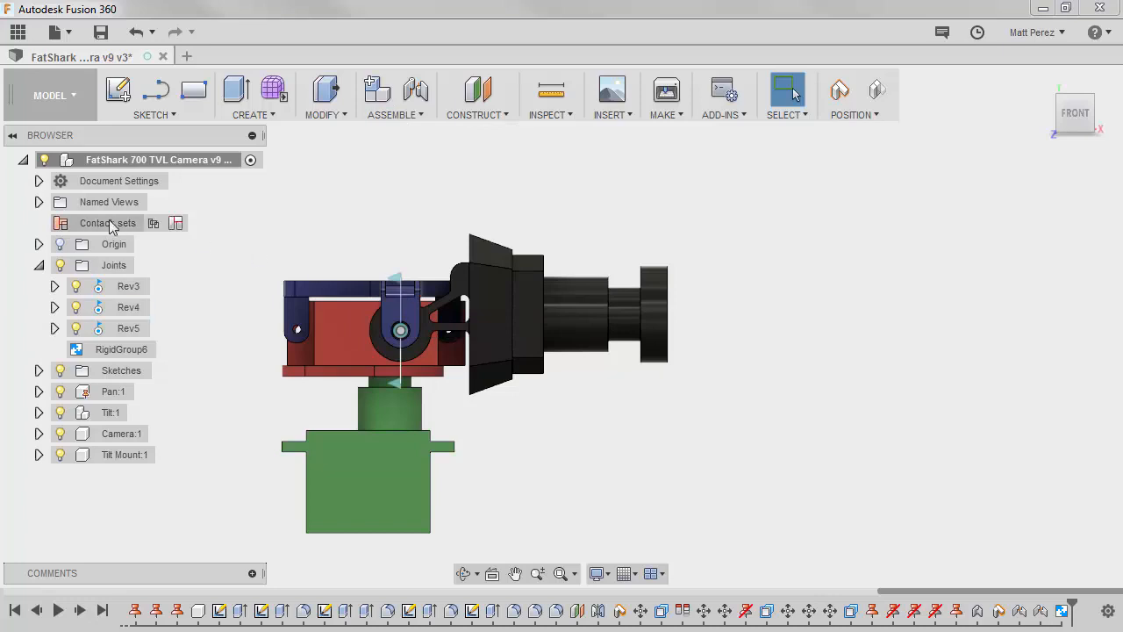
right_click(111, 227)
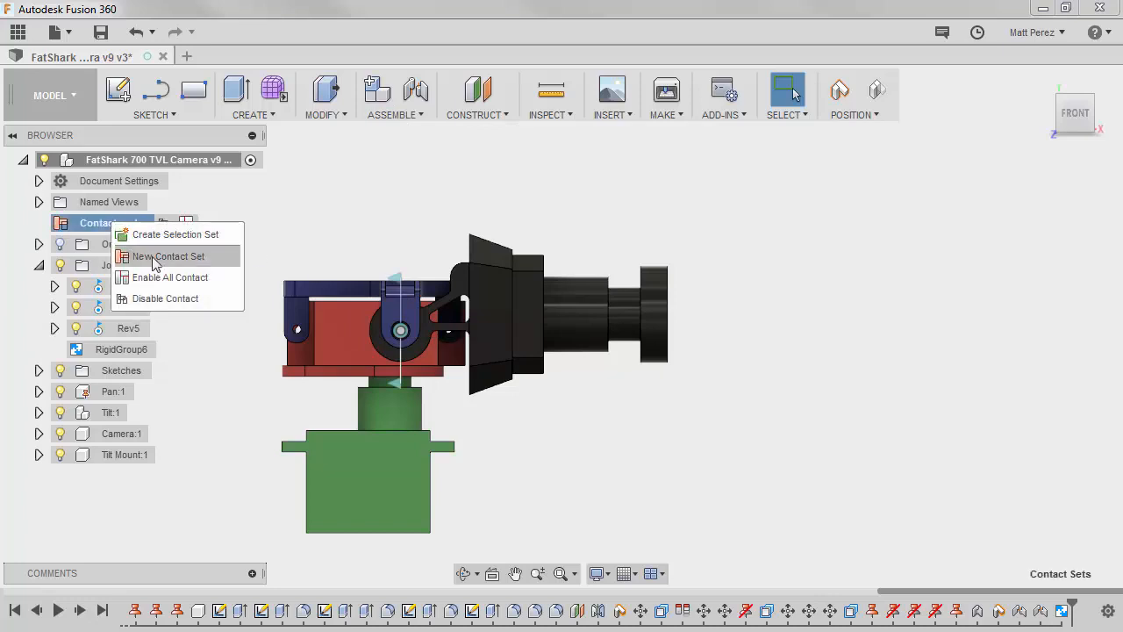
click(153, 258)
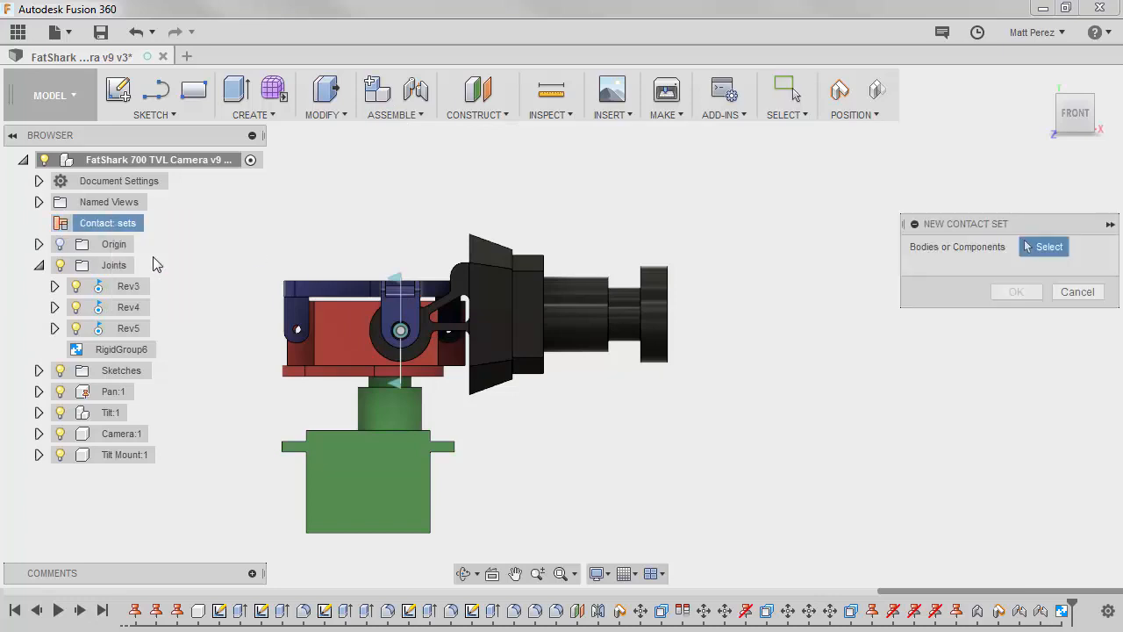
click(487, 327)
click(337, 337)
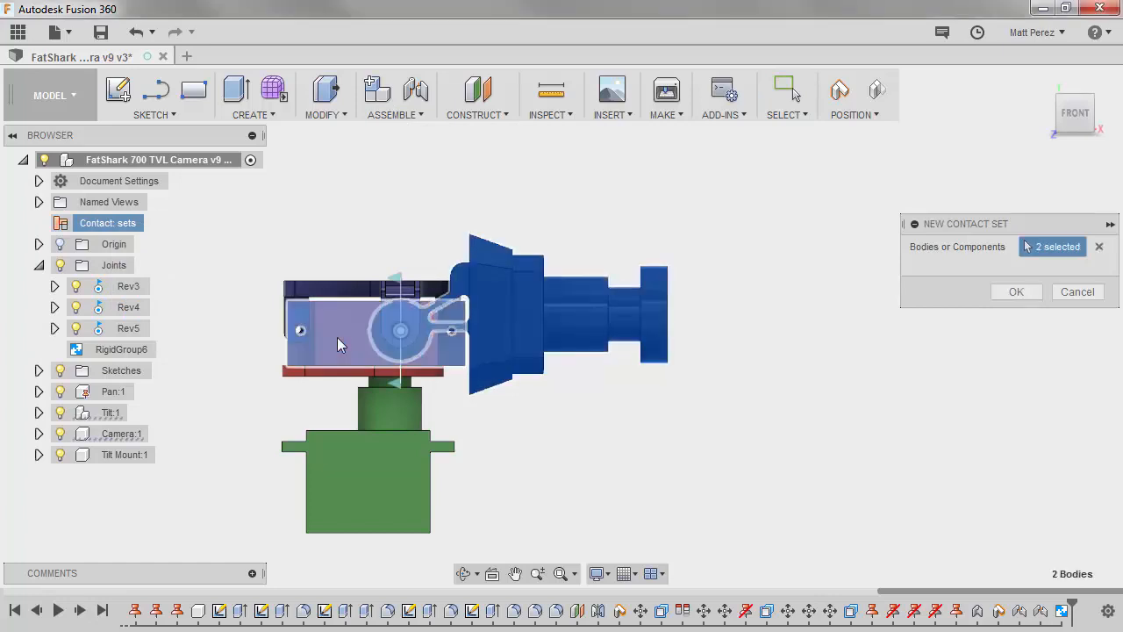
click(1017, 292)
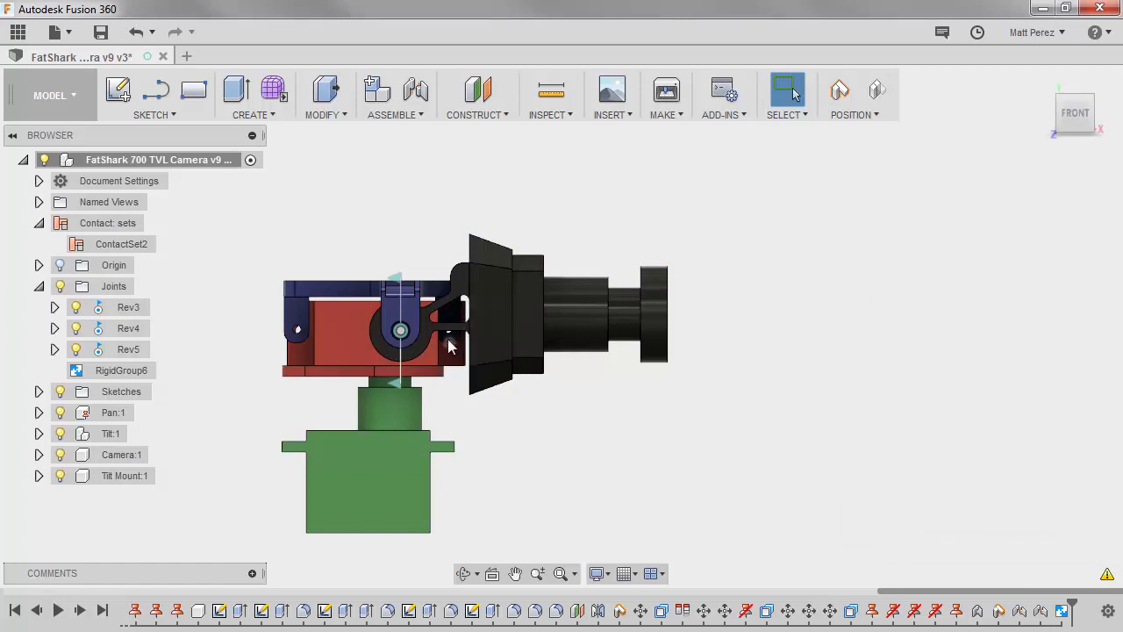
Suppress joint Rev5 and turn off the minimum, maximum and rest limits of joint Rev4.
right_click(127, 351)
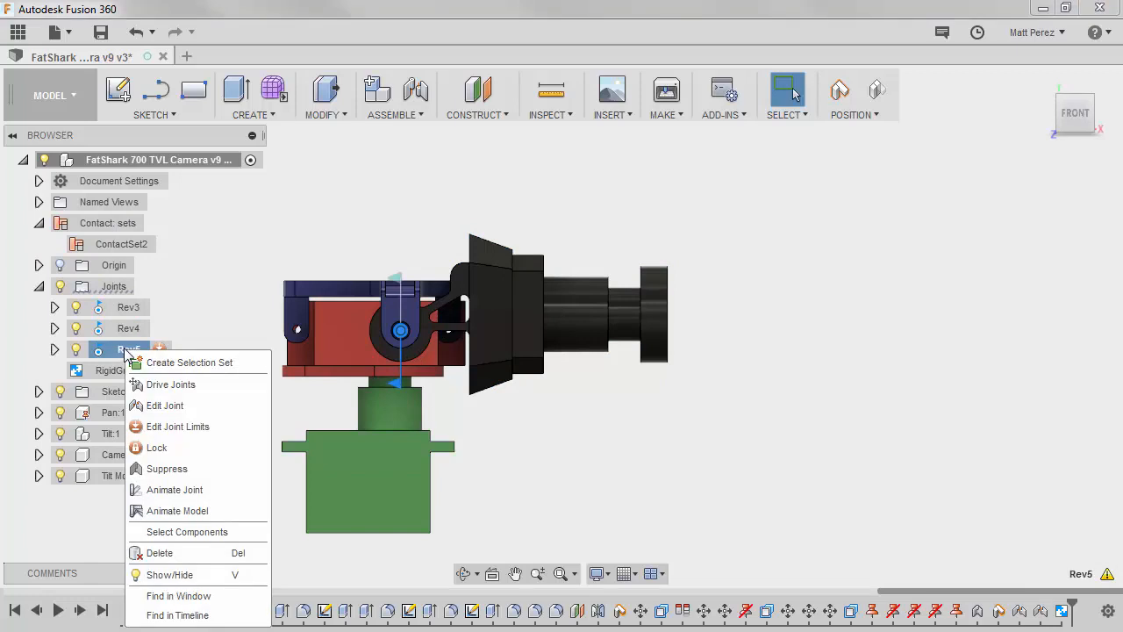
click(184, 469)
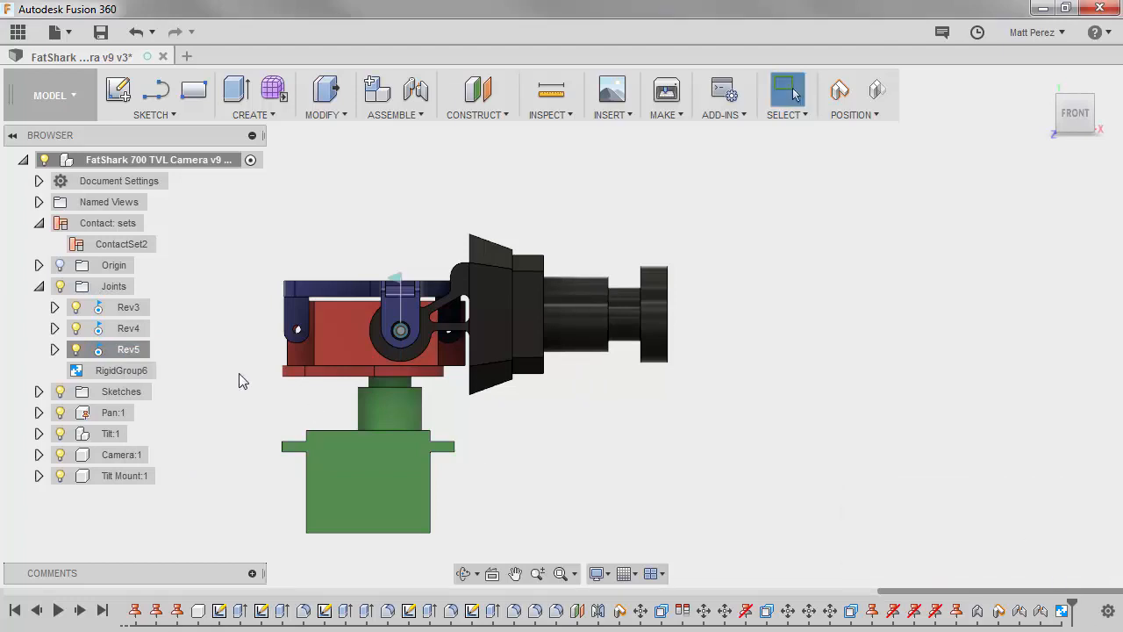
right_click(128, 334)
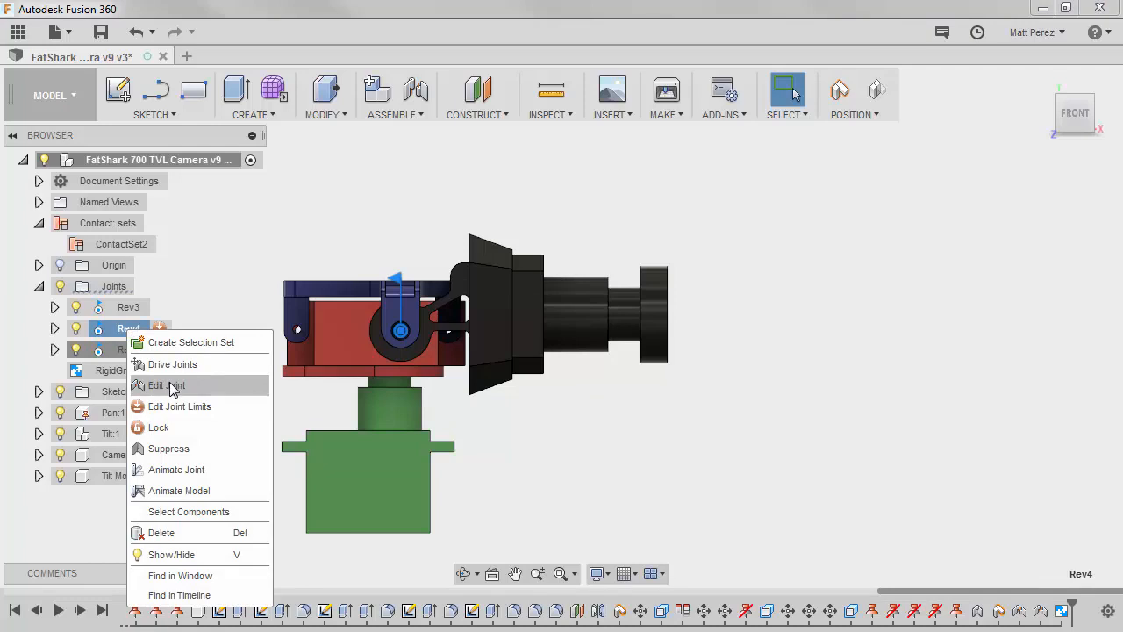
click(187, 409)
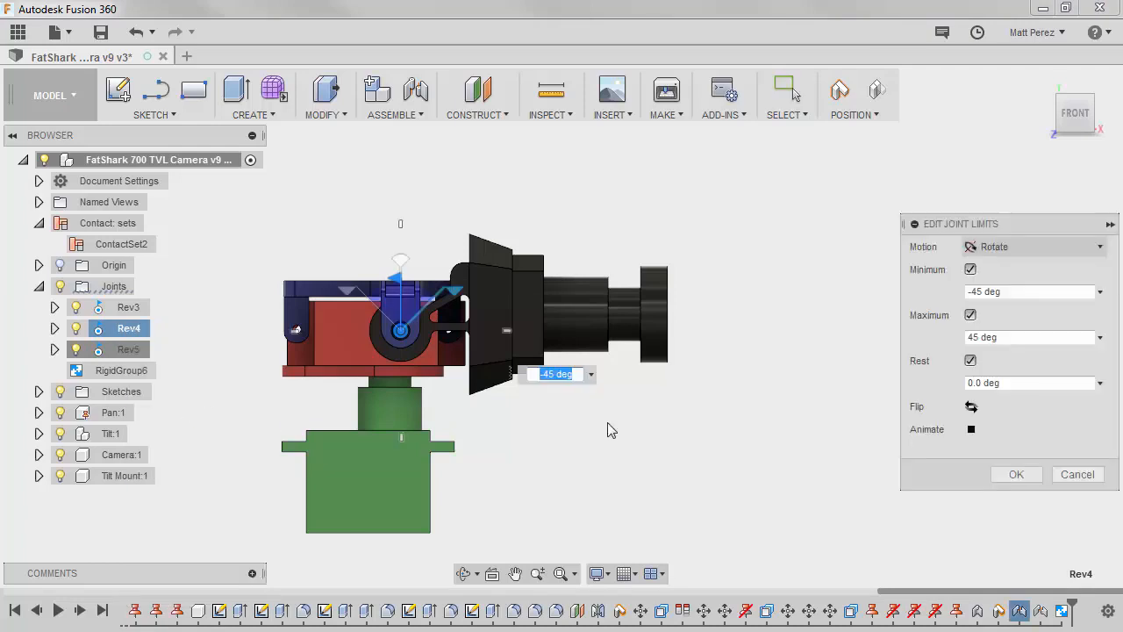
click(970, 269)
click(971, 292)
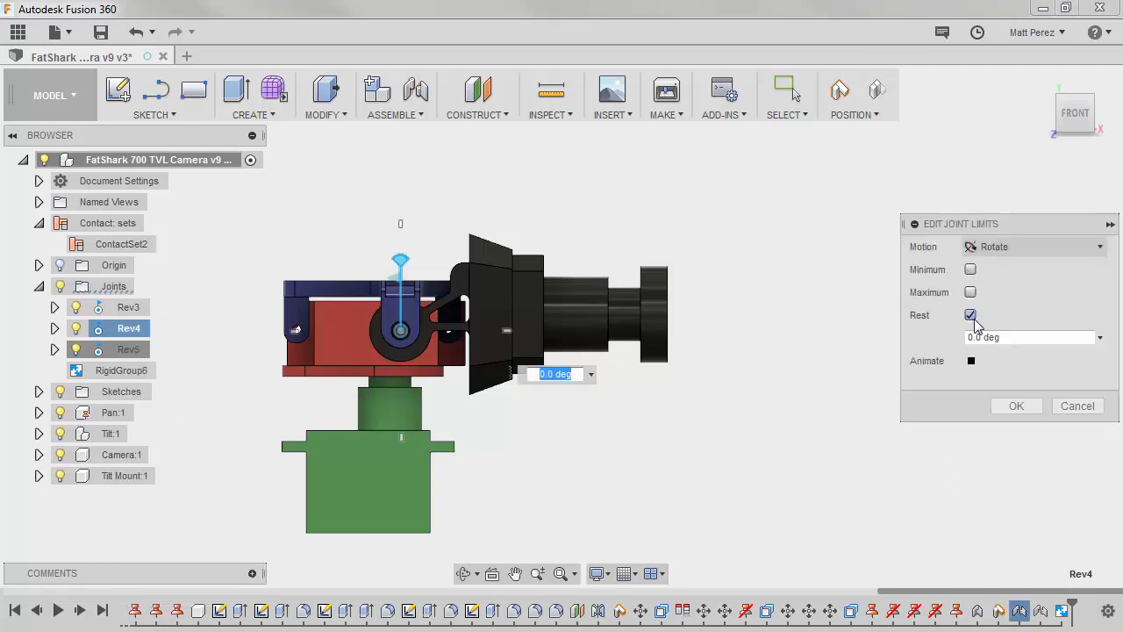
click(970, 315)
click(1021, 383)
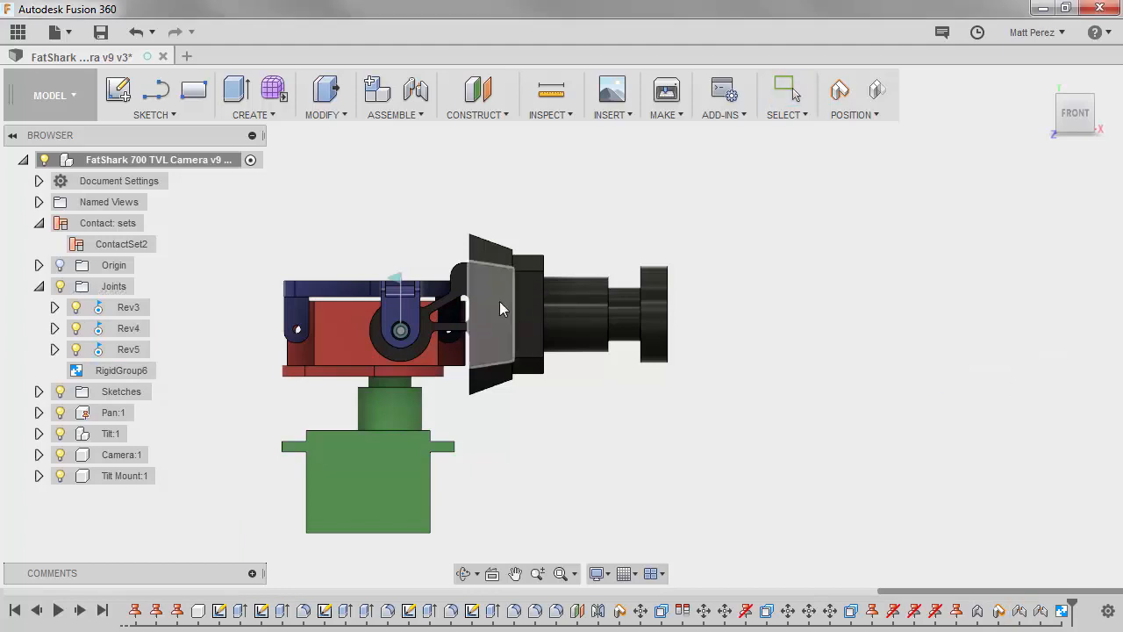
key(Escape)
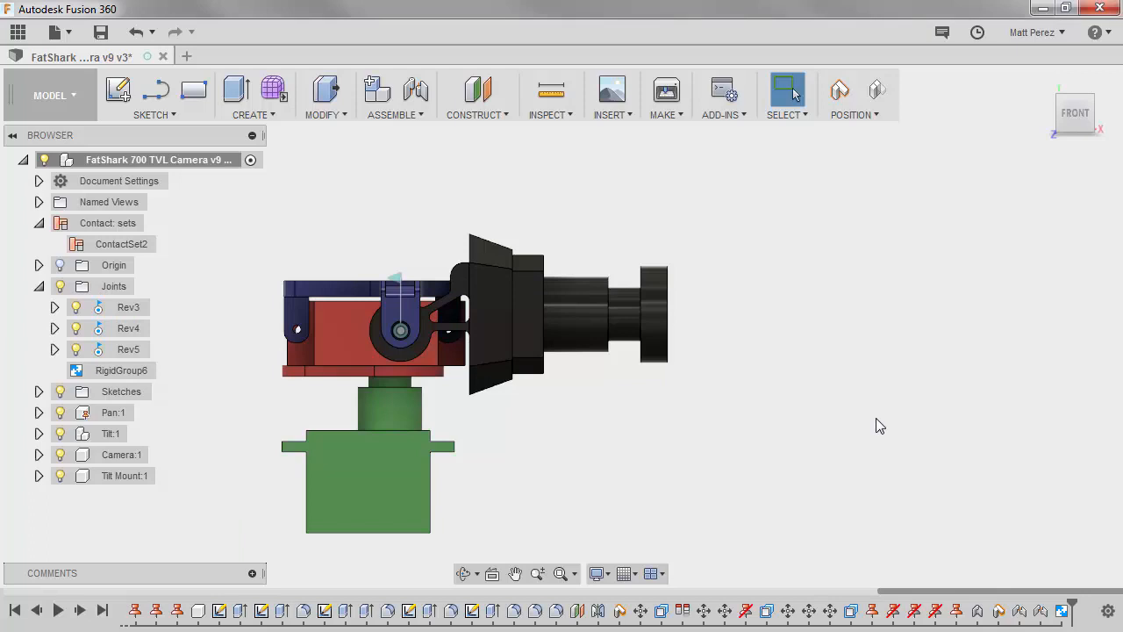
Examine up close where the camera's round pivot hub meets the side of the tilt servo.
shift+middle_drag(455, 388, 529, 360)
scroll(526, 351, up, 6)
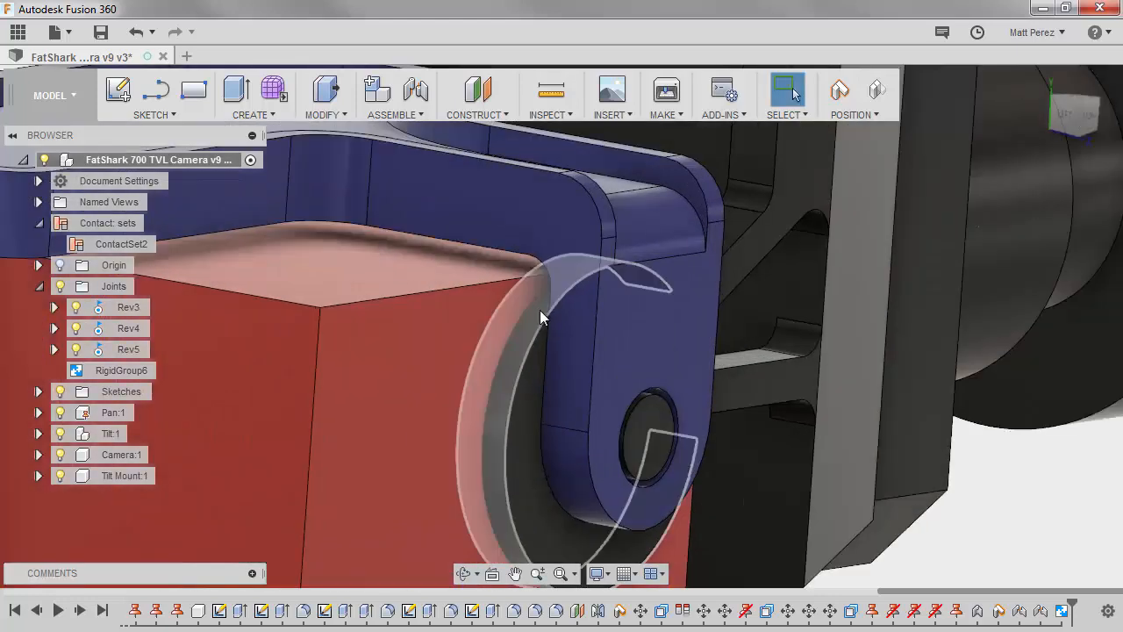
click(538, 313)
shift+middle_drag(536, 307, 667, 306)
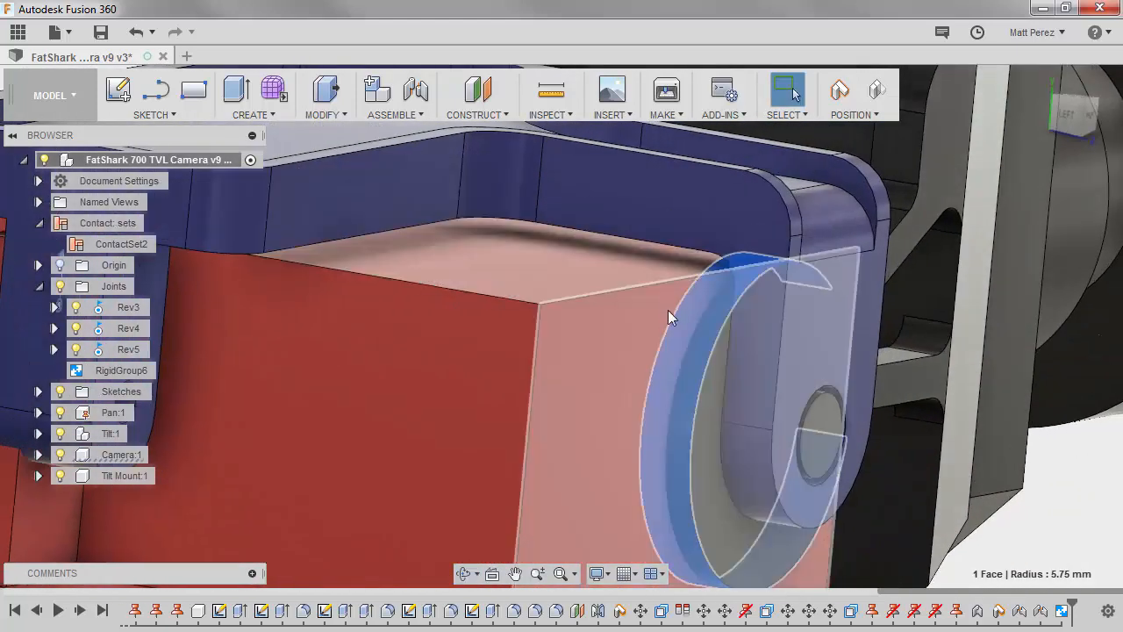
scroll(653, 316, down, 6)
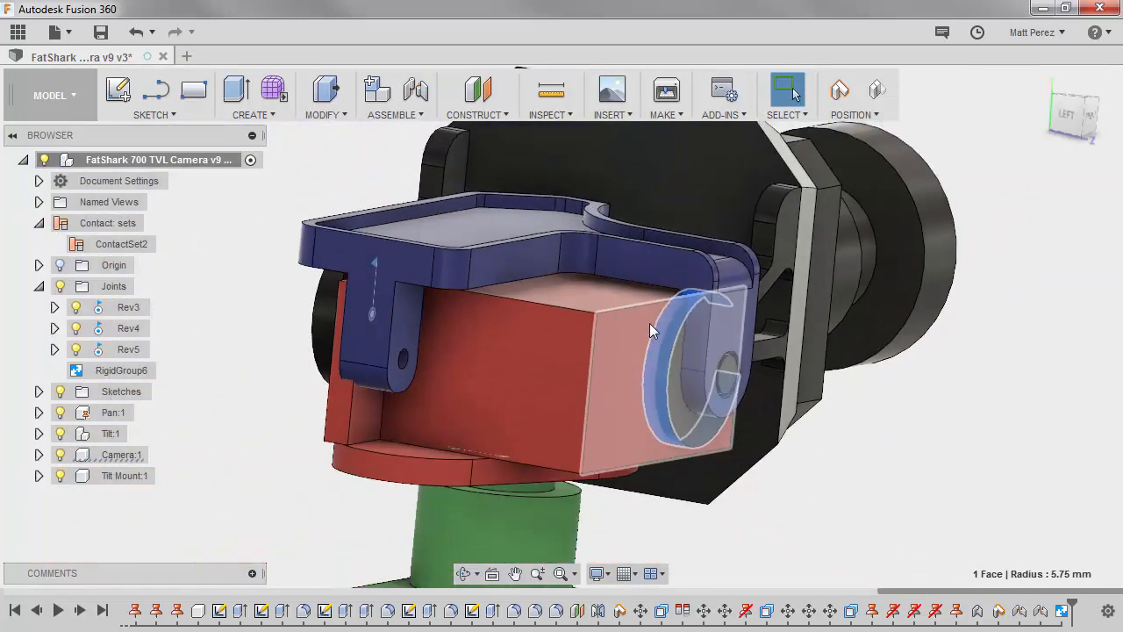
click(561, 116)
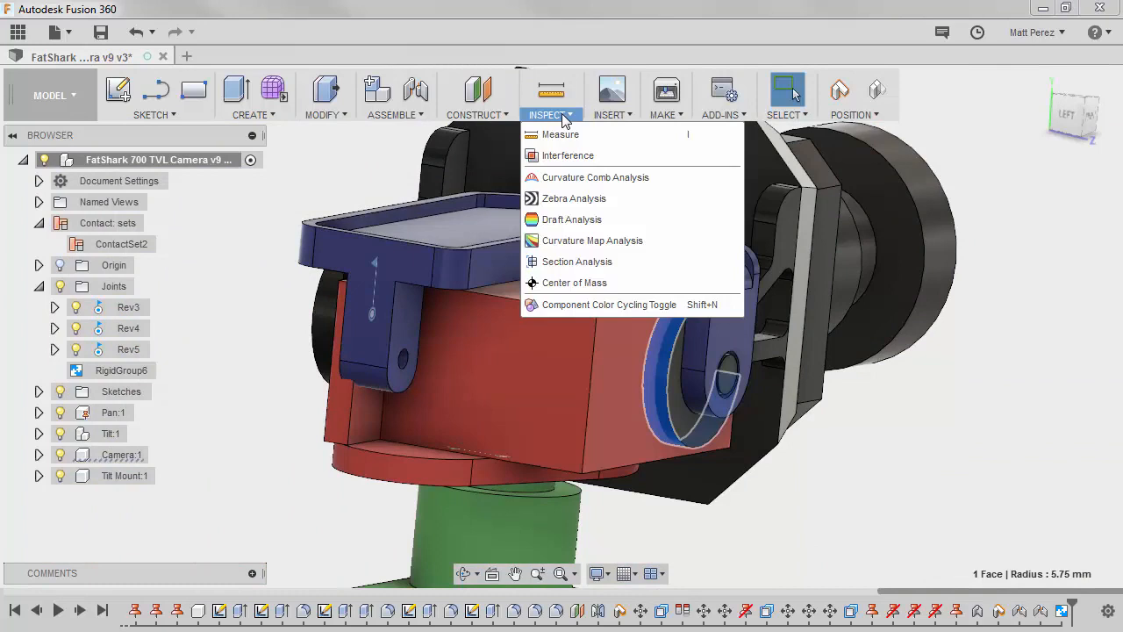
click(940, 426)
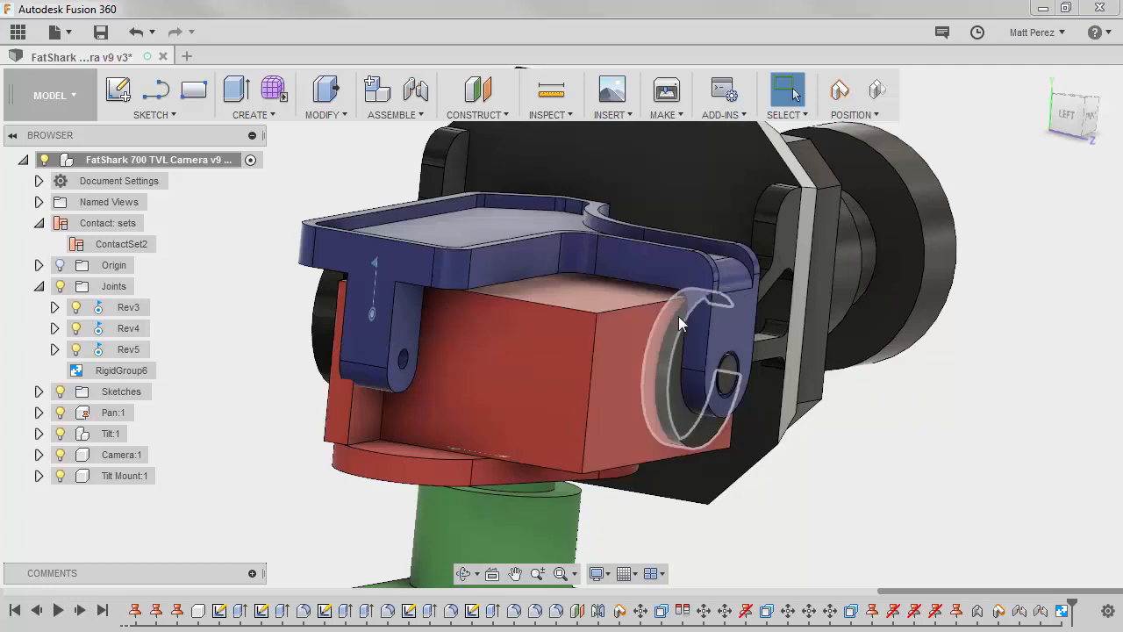
Compute the interference between the camera and the tilt servo, continuing in the previous position, and review the overlapping region.
click(564, 114)
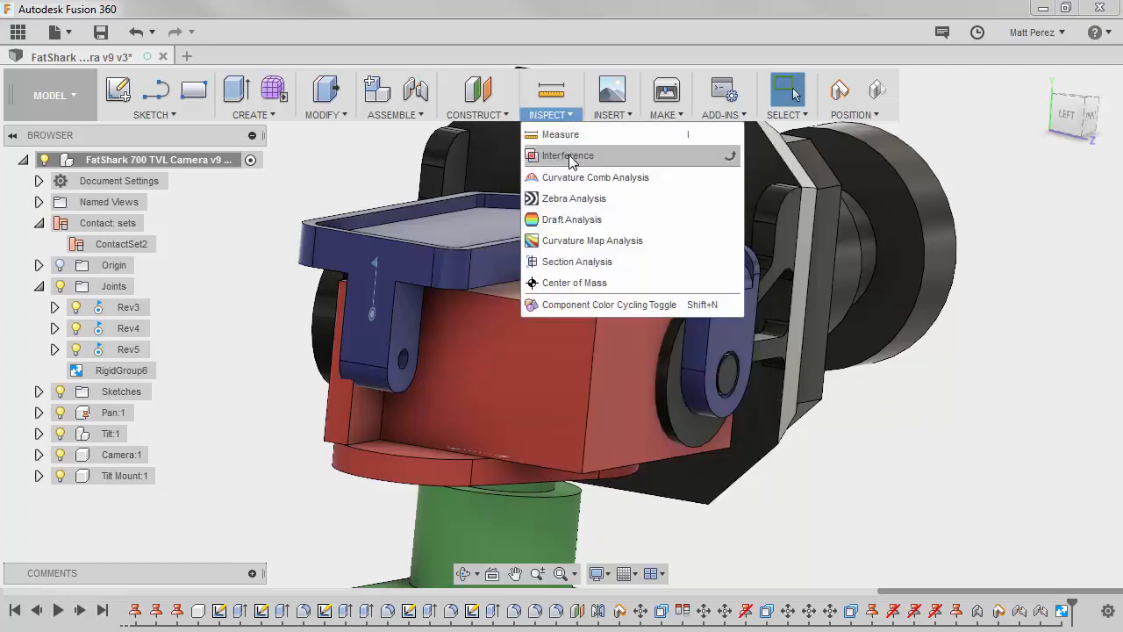
click(568, 155)
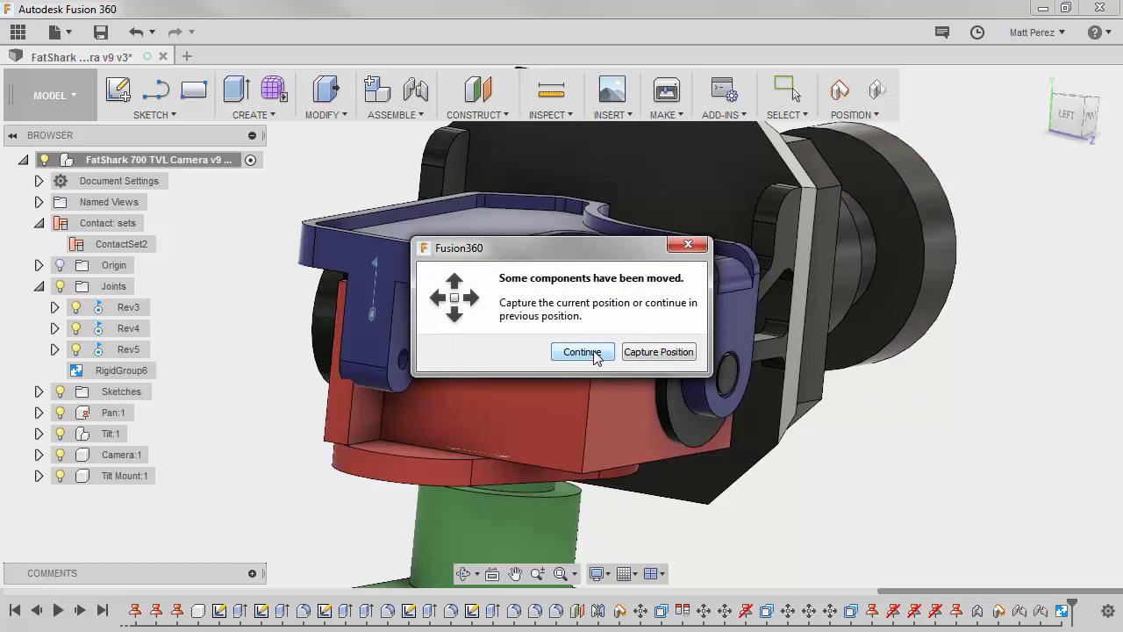
click(582, 352)
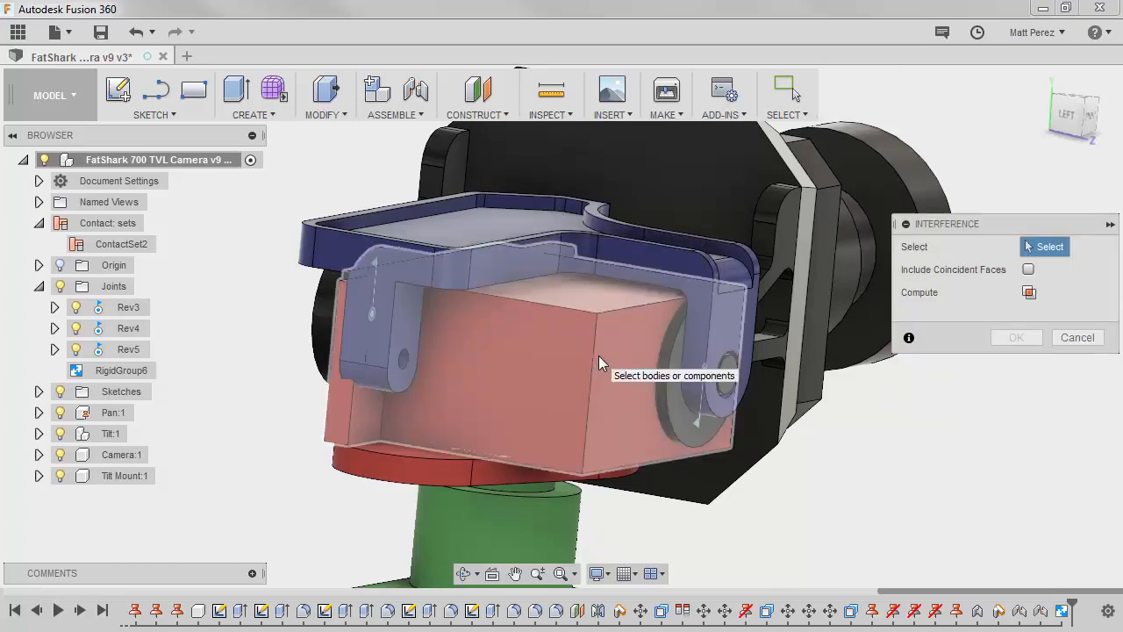
click(788, 262)
click(645, 412)
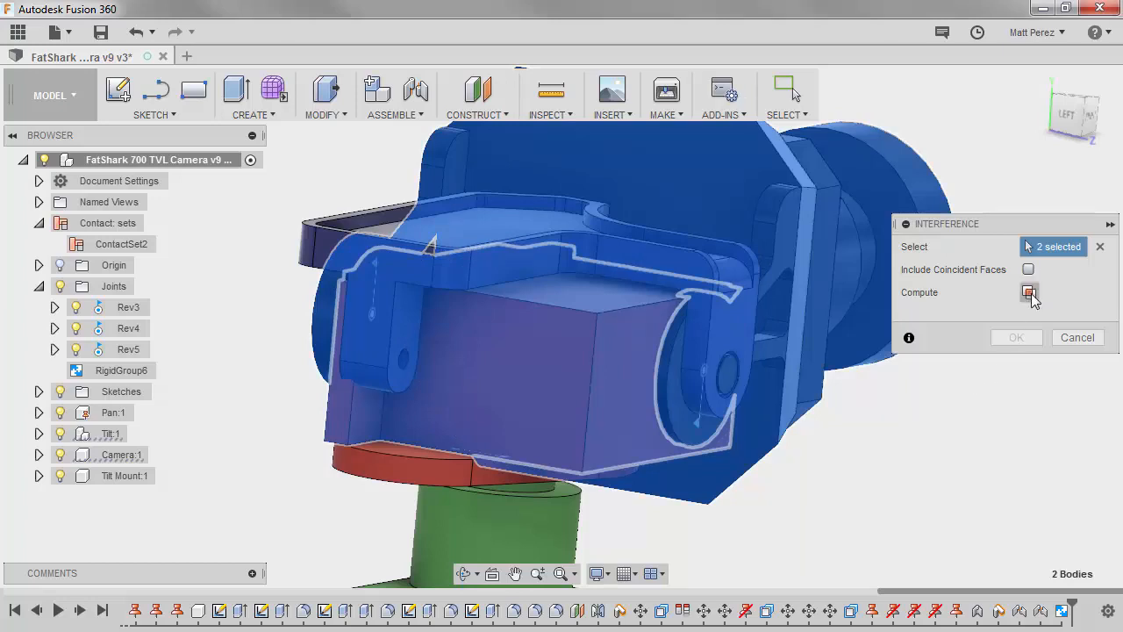
click(1030, 292)
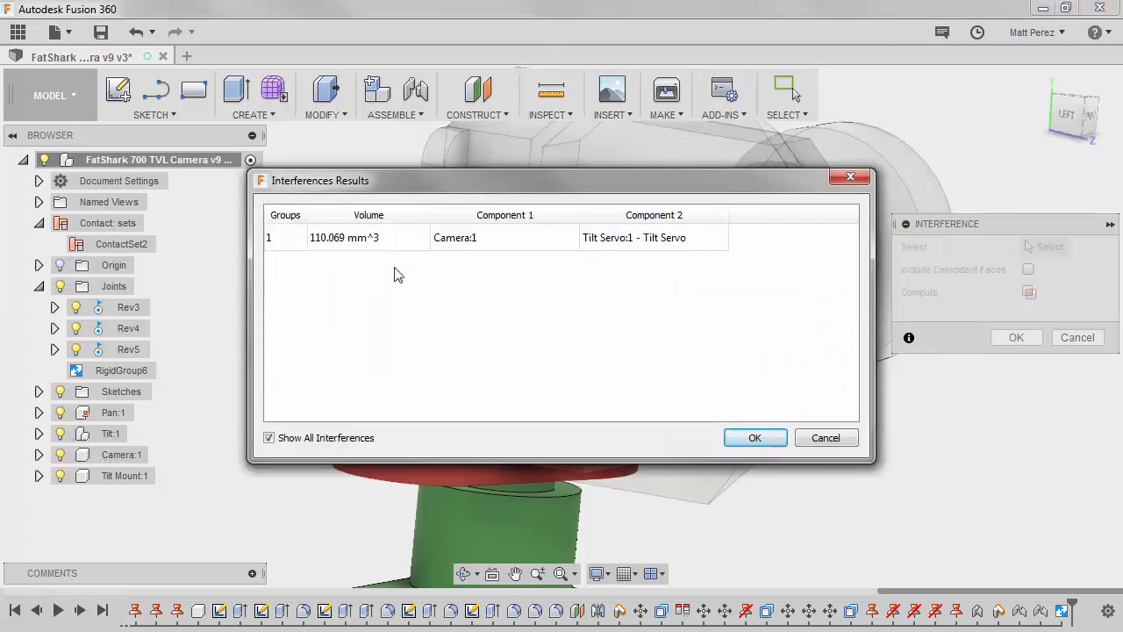
drag(539, 182, 666, 471)
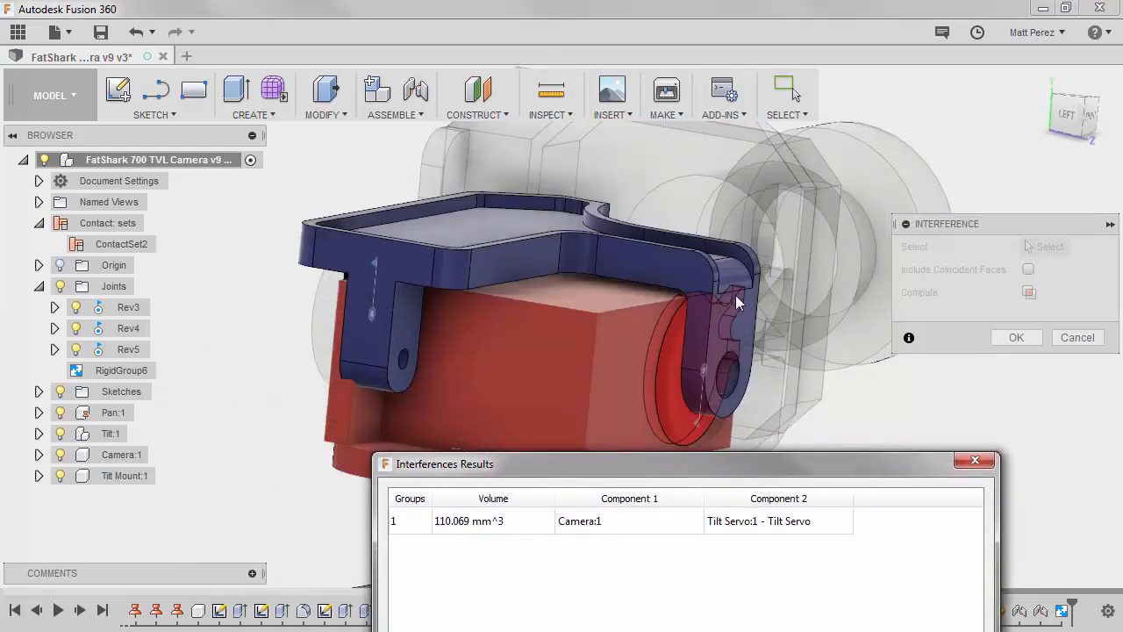
drag(763, 470, 605, 207)
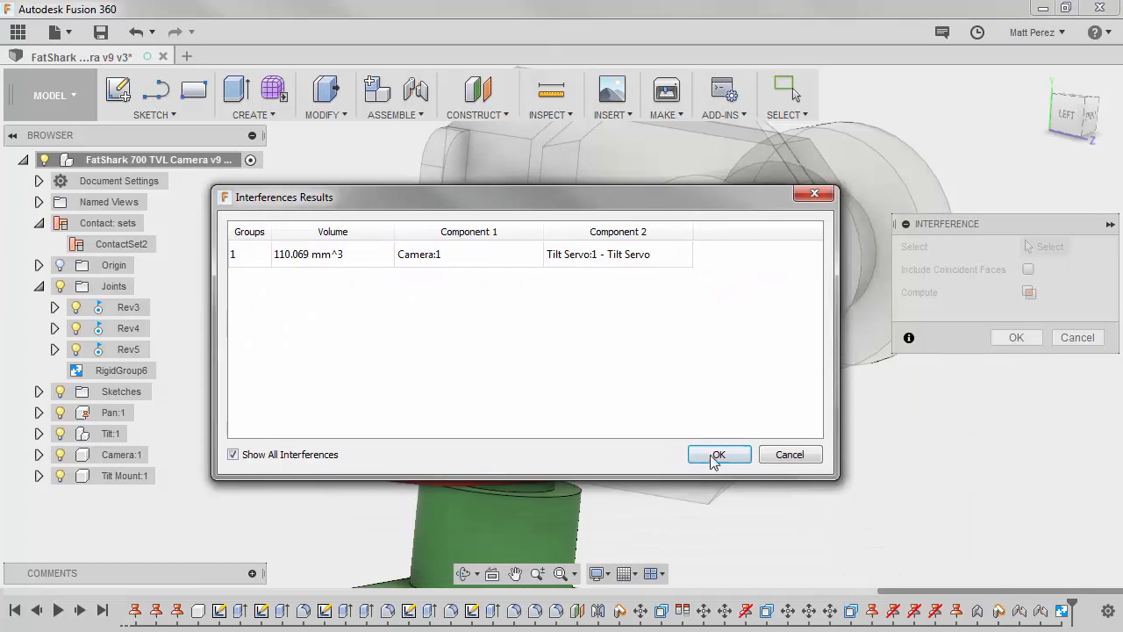
click(717, 454)
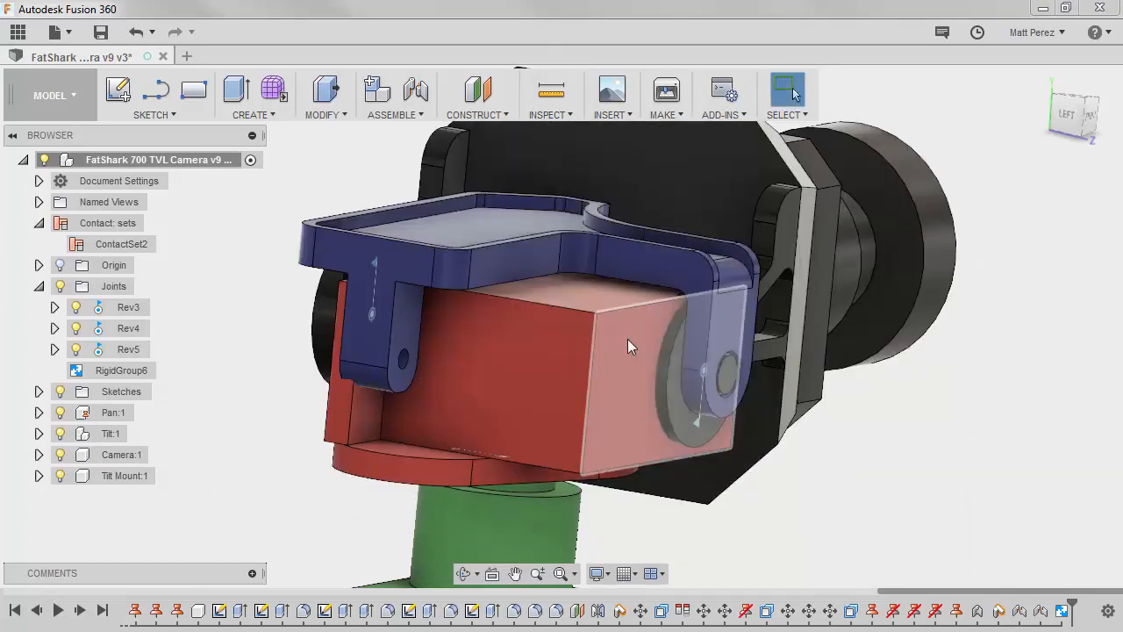
Offset the tilt servo's side face behind the camera's pivot hub by -2 mm using Press Pull.
key(q)
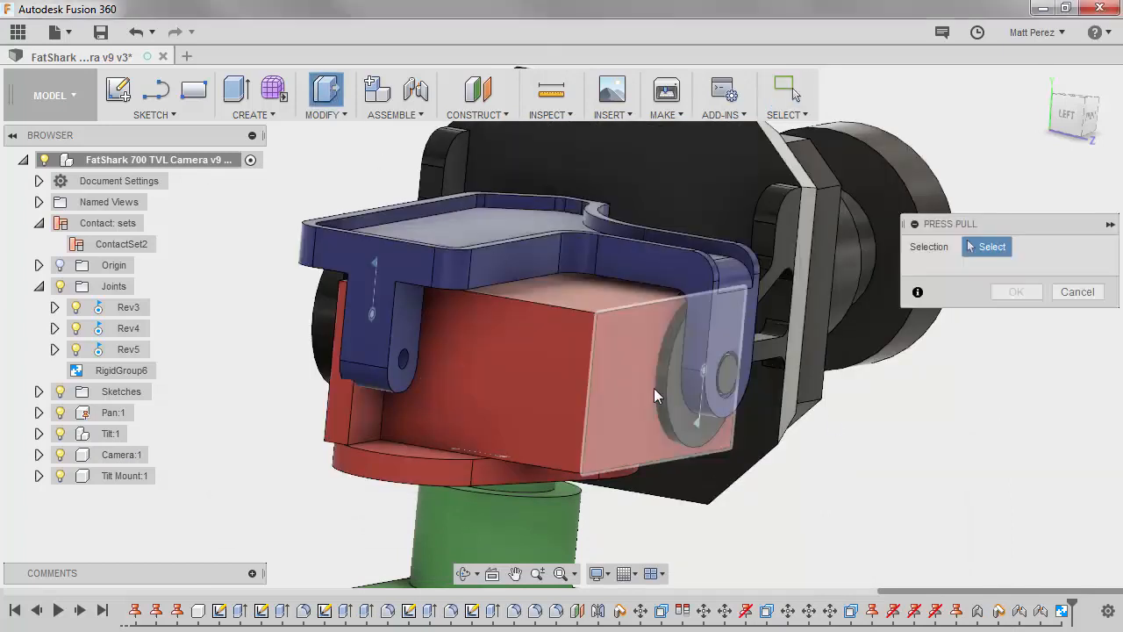
click(650, 390)
key(Down)
key(Down)
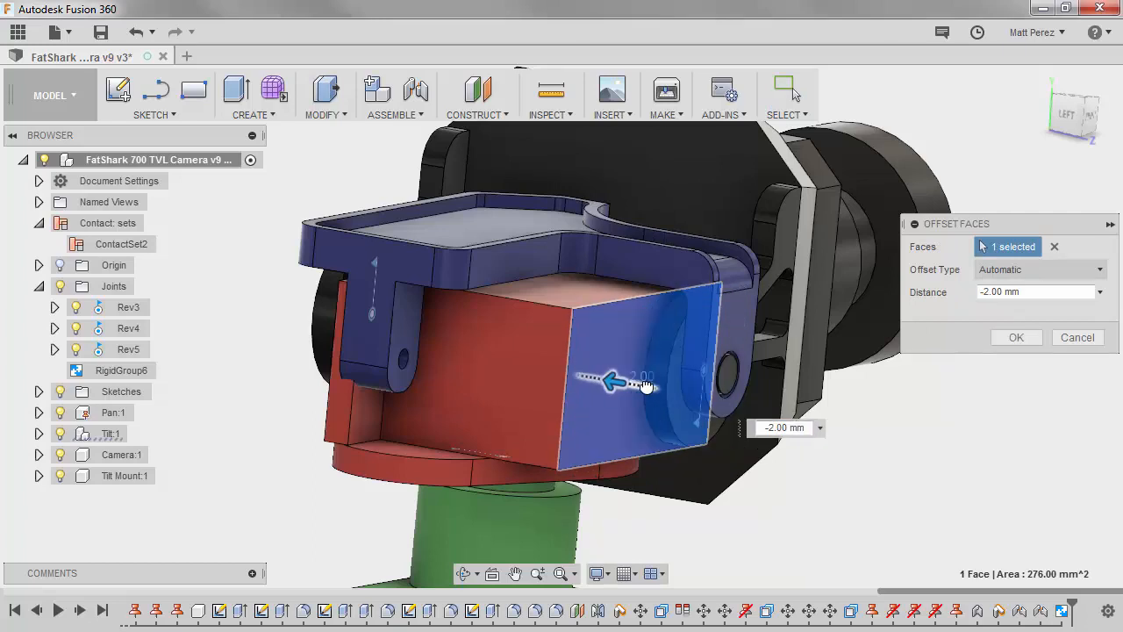
click(1016, 337)
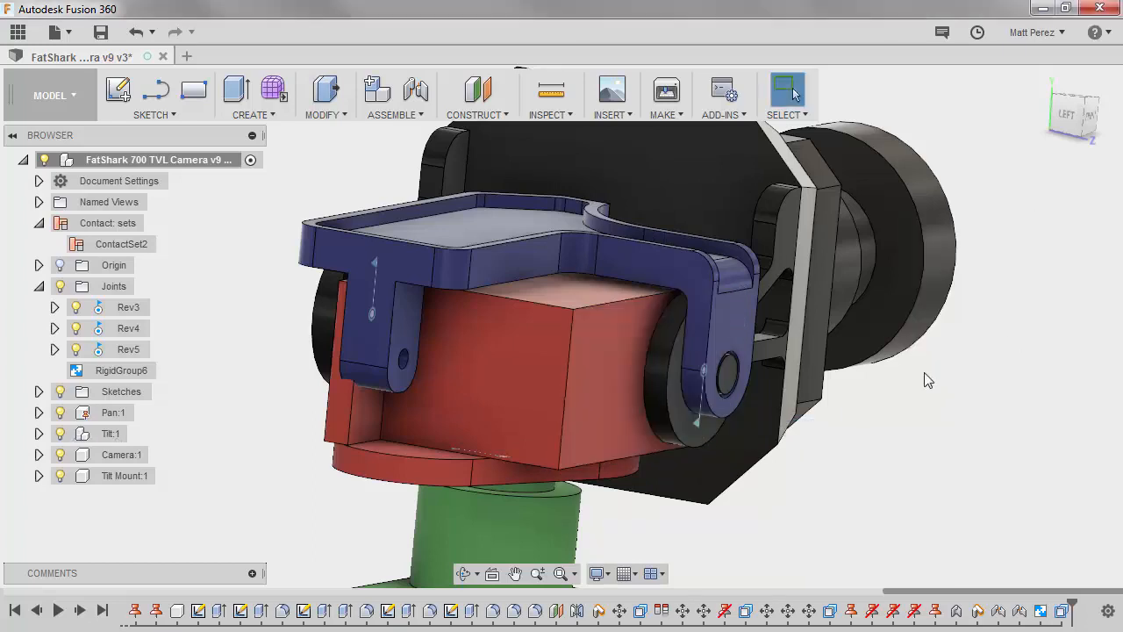
Tilt the camera up and down in the front view to test its contact with the tilt servo.
shift+middle_drag(722, 436, 770, 430)
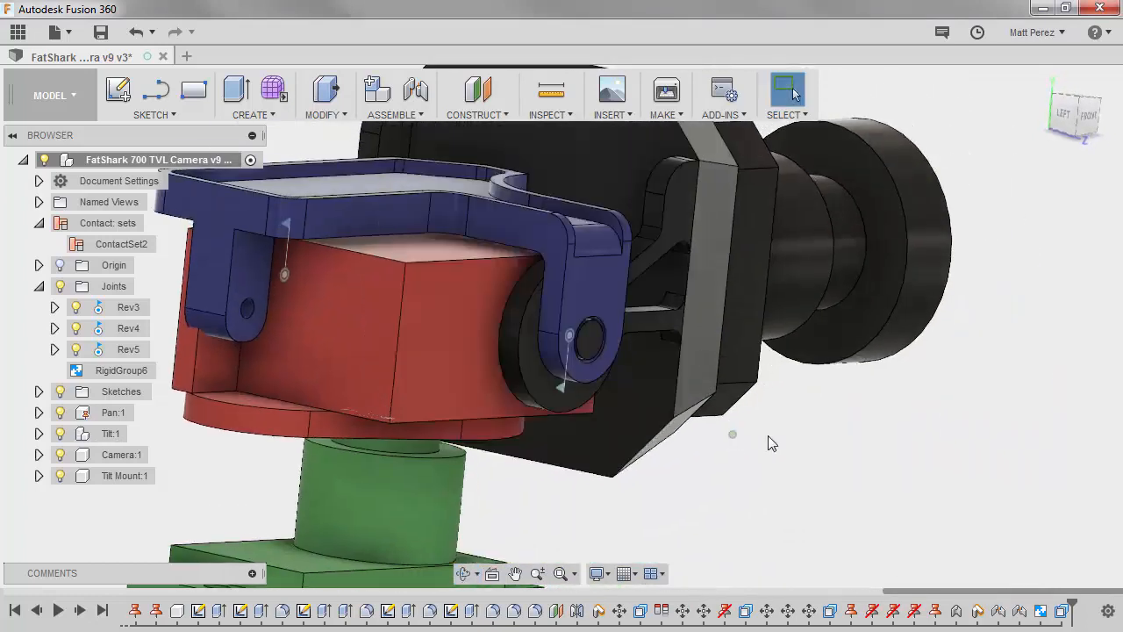
click(1090, 119)
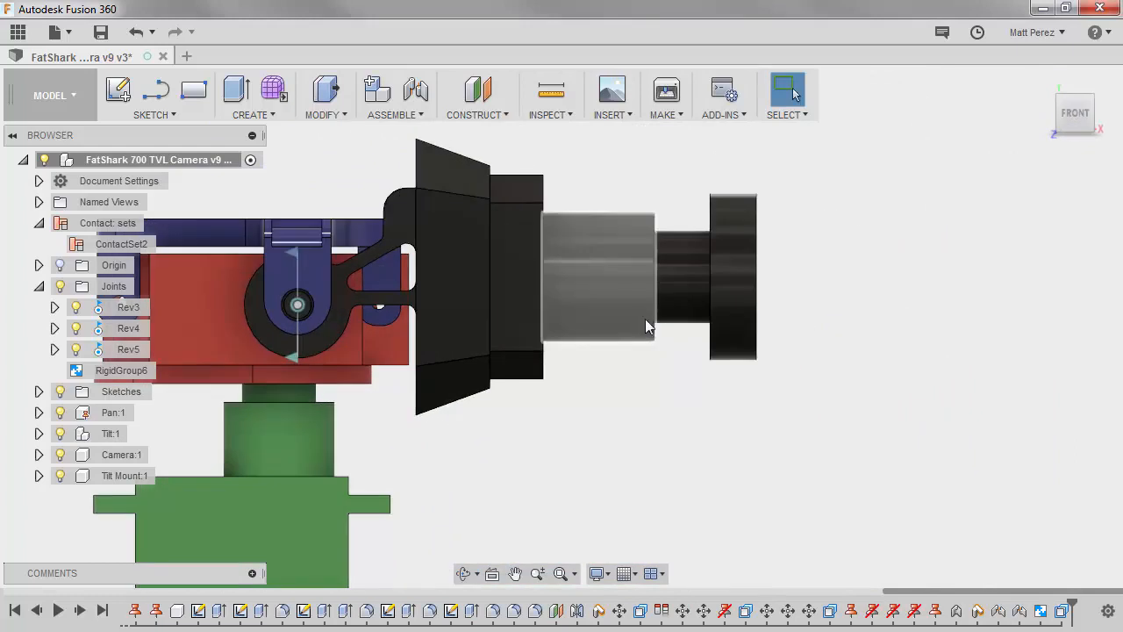
drag(636, 264, 630, 288)
scroll(425, 265, up, 4)
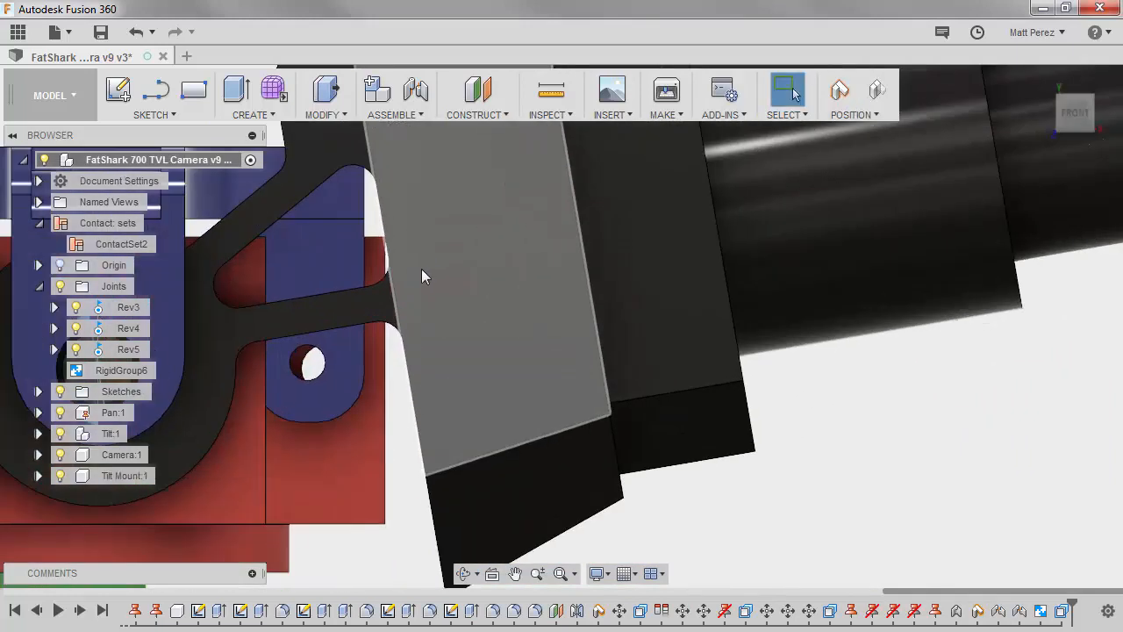
scroll(639, 329, down, 5)
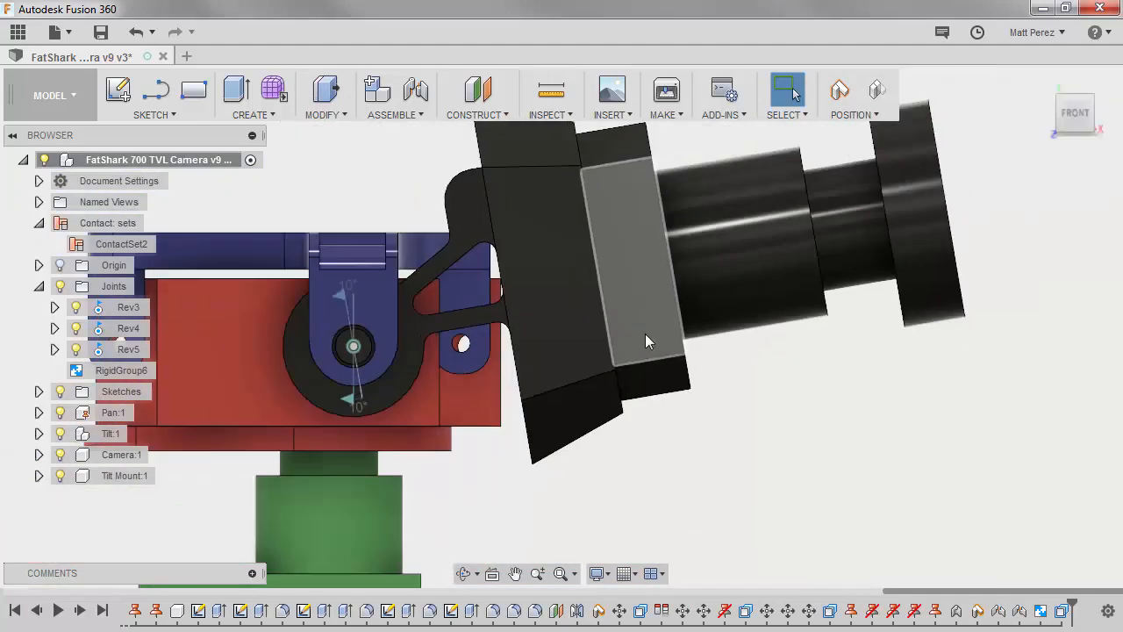
drag(625, 321, 612, 232)
drag(567, 287, 576, 314)
Fillet the upper edge of the tilt servo's end facing the back of the camera with a 3 mm radius.
shift+middle_drag(604, 205, 543, 379)
scroll(543, 380, up, 5)
key(f)
click(528, 368)
scroll(550, 422, down, 3)
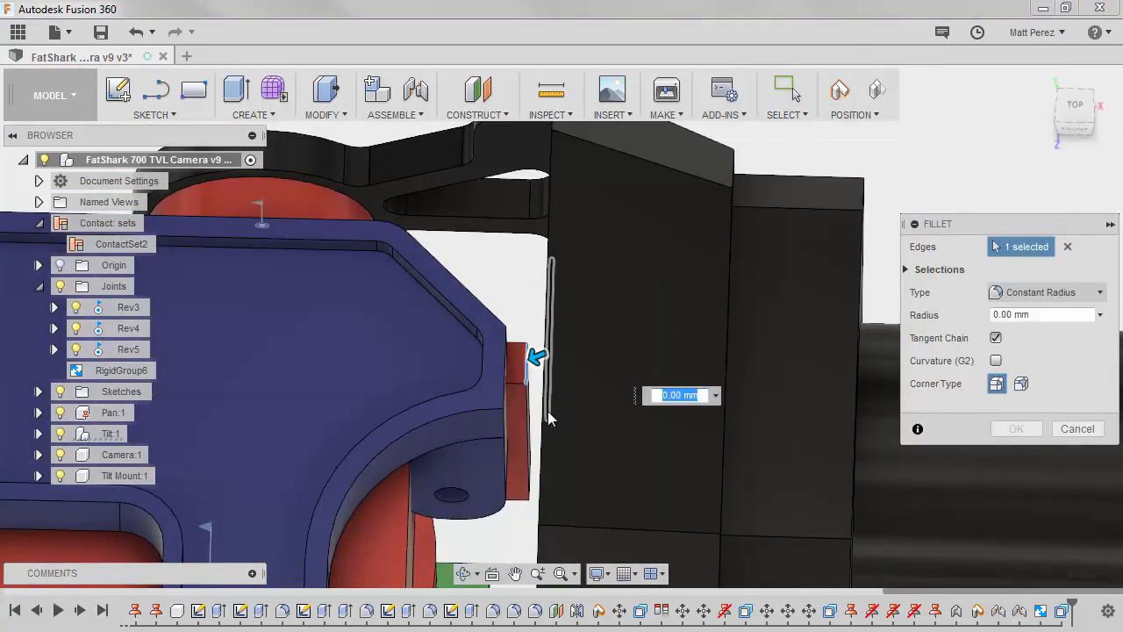
text(3)
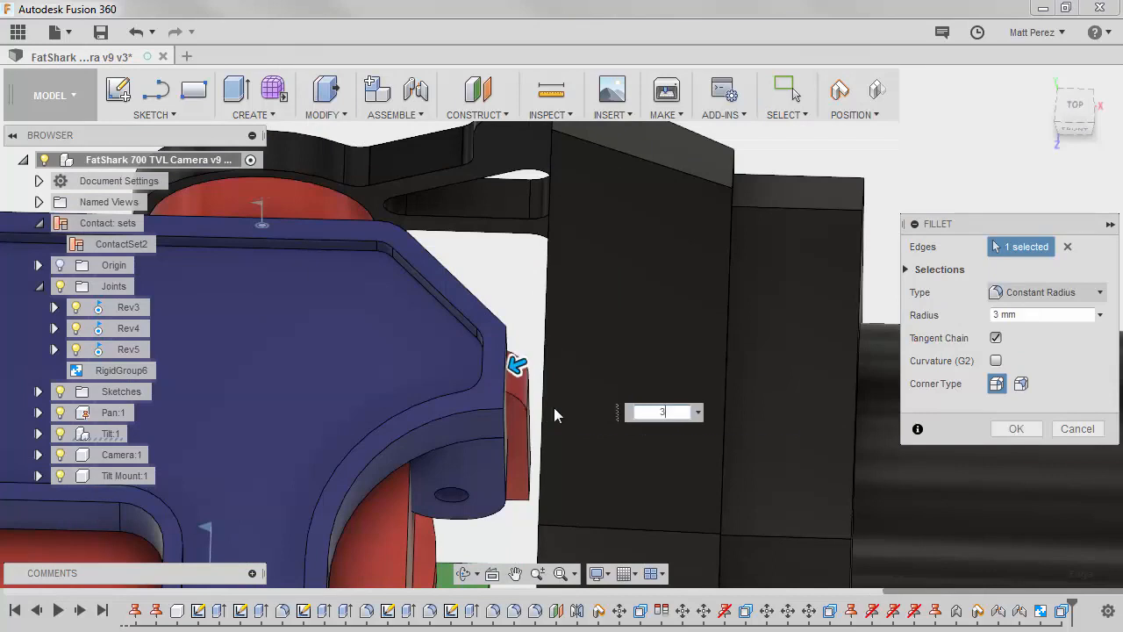
click(1016, 428)
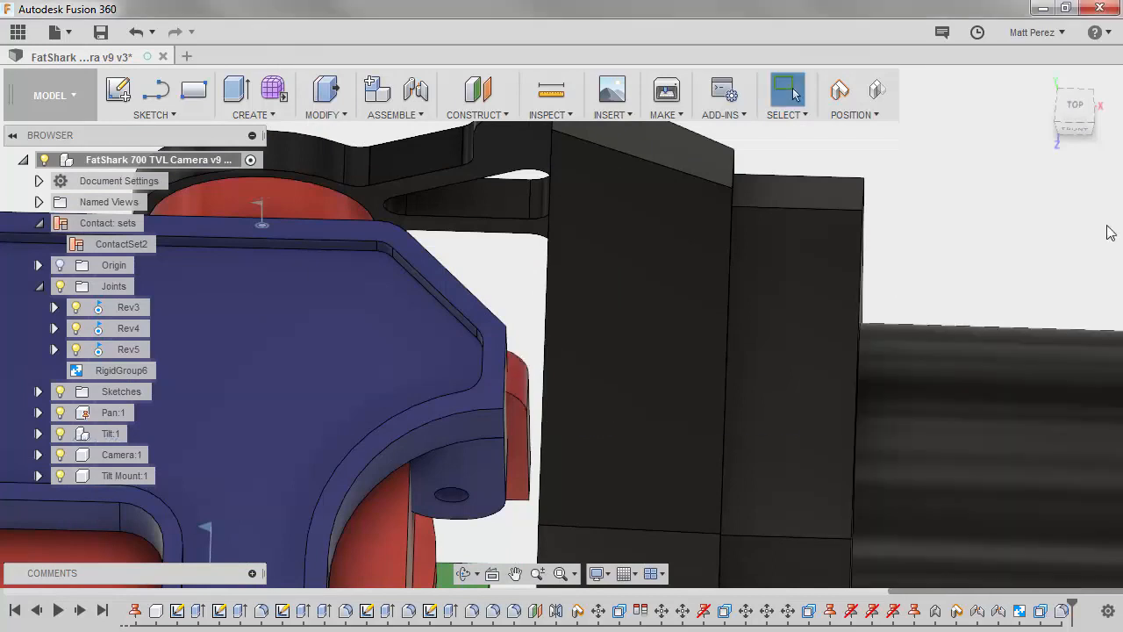
Swing the camera through its tilt range in the front view to check its clearance against the filleted servo.
click(1075, 128)
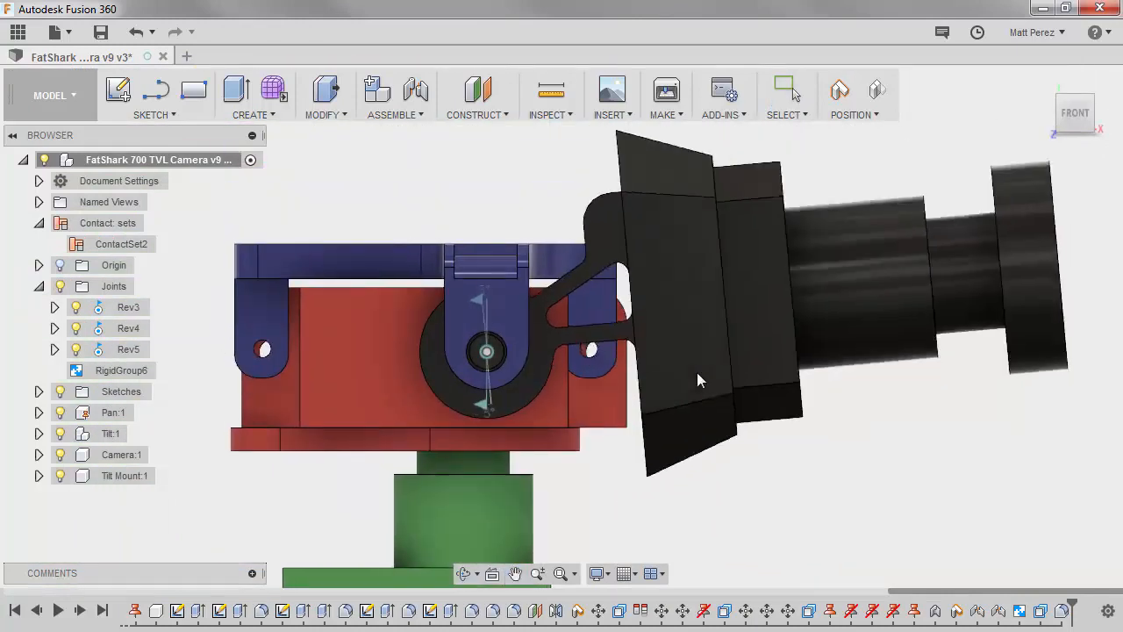
drag(692, 279, 706, 404)
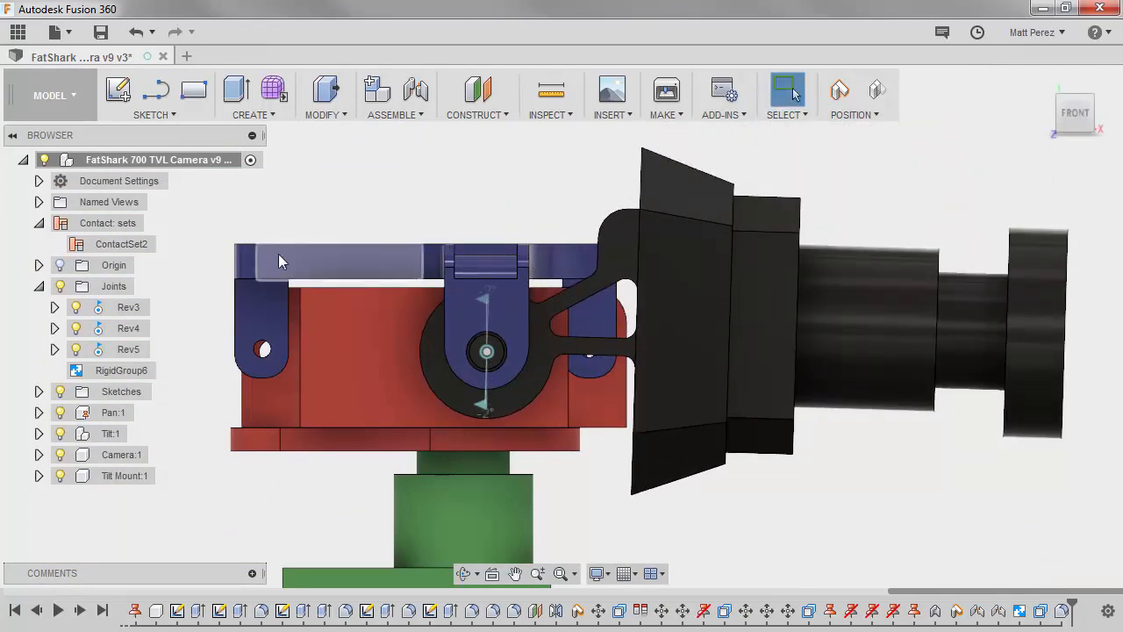
drag(649, 307, 729, 437)
scroll(713, 439, down, 2)
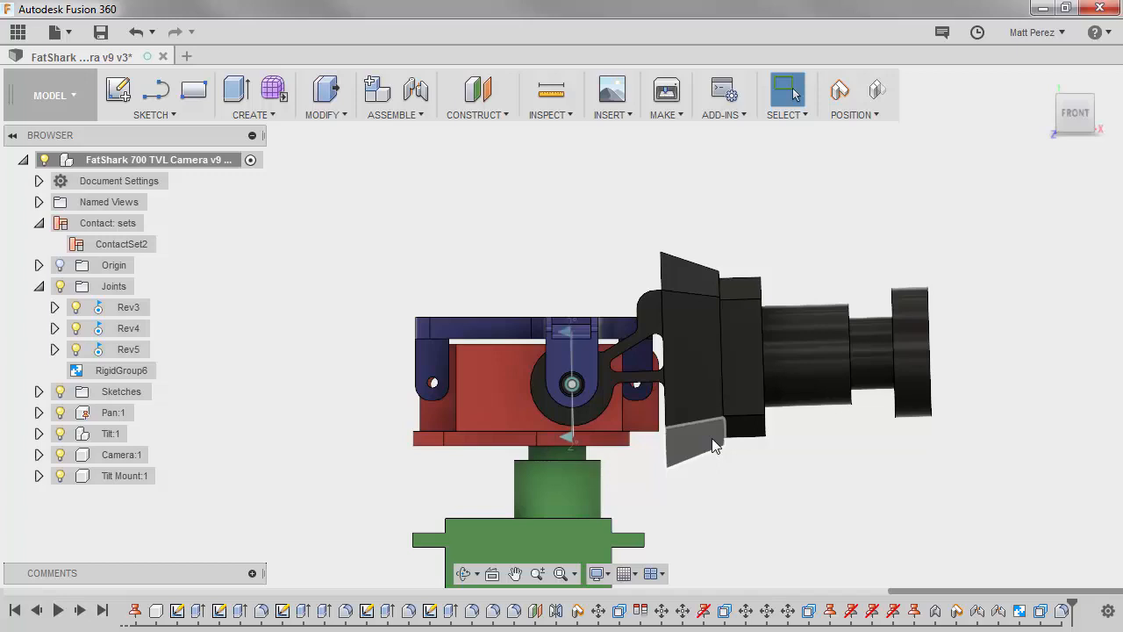
drag(684, 362, 704, 501)
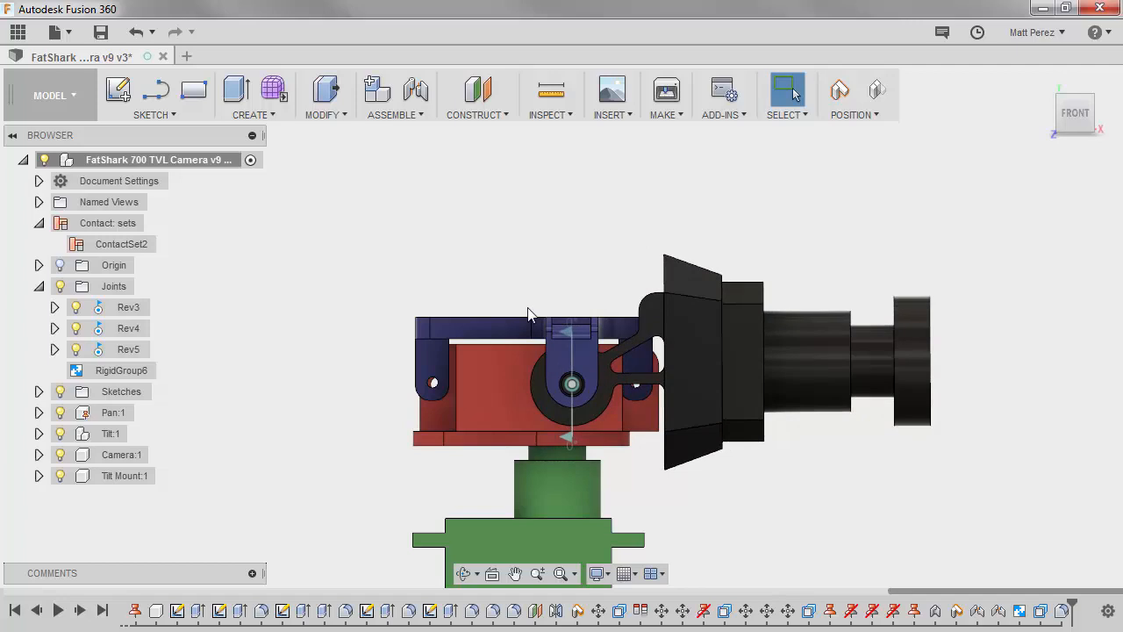
click(419, 115)
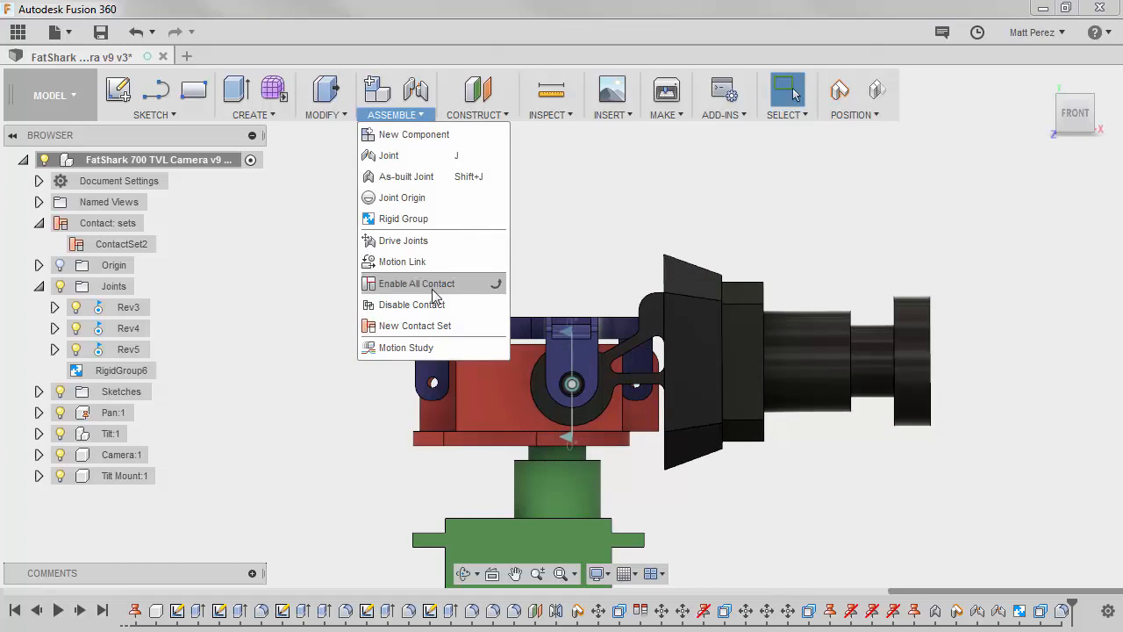
click(599, 232)
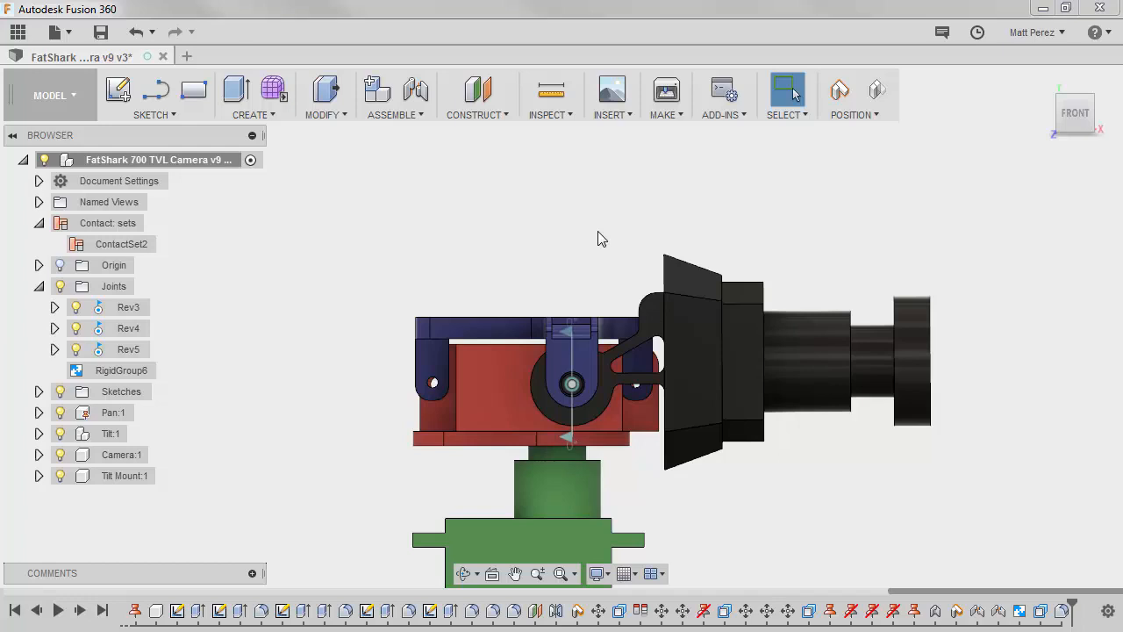
Examine how the camera, tilt mount and servo fit together around the pivot, from the front and from an angle above.
scroll(547, 267, down, 2)
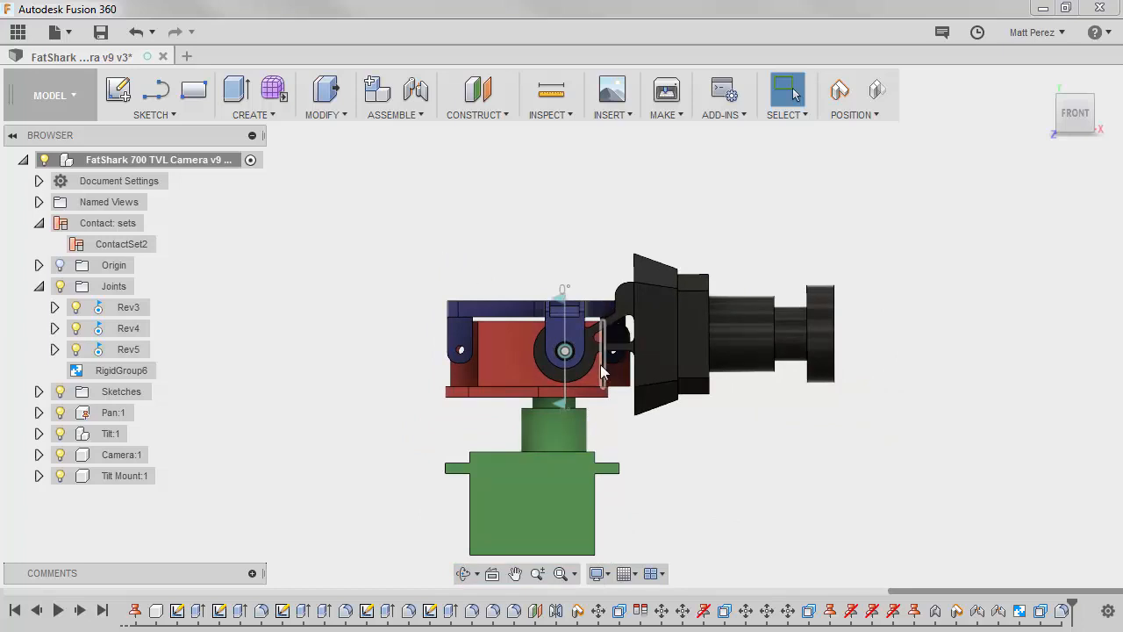
drag(593, 358, 639, 412)
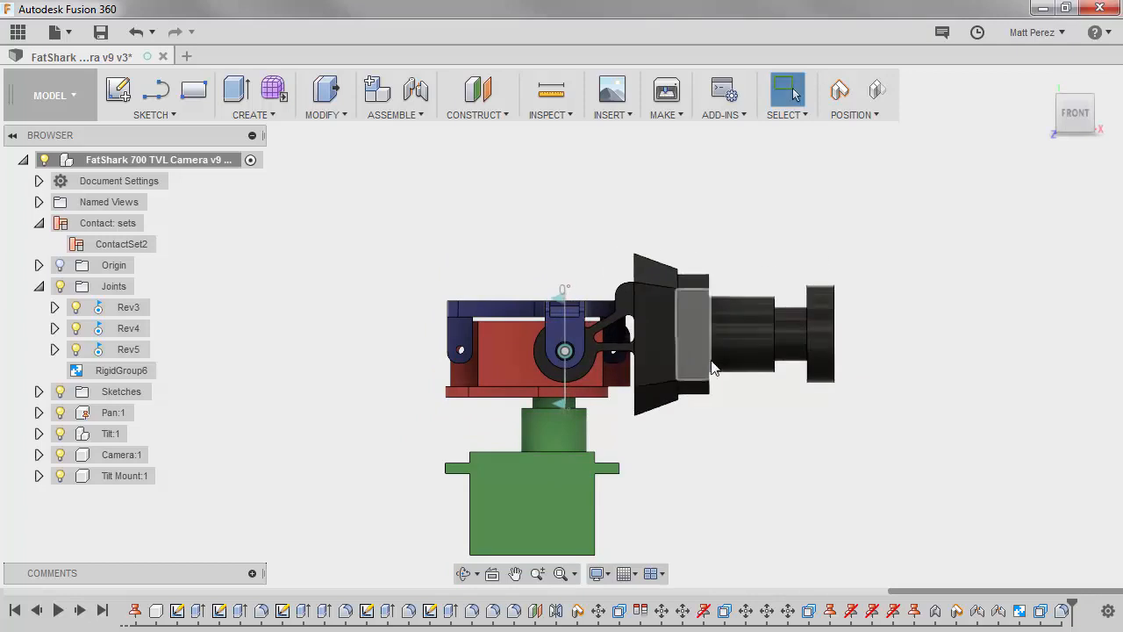
scroll(692, 358, down, 3)
shift+middle_drag(681, 377, 691, 424)
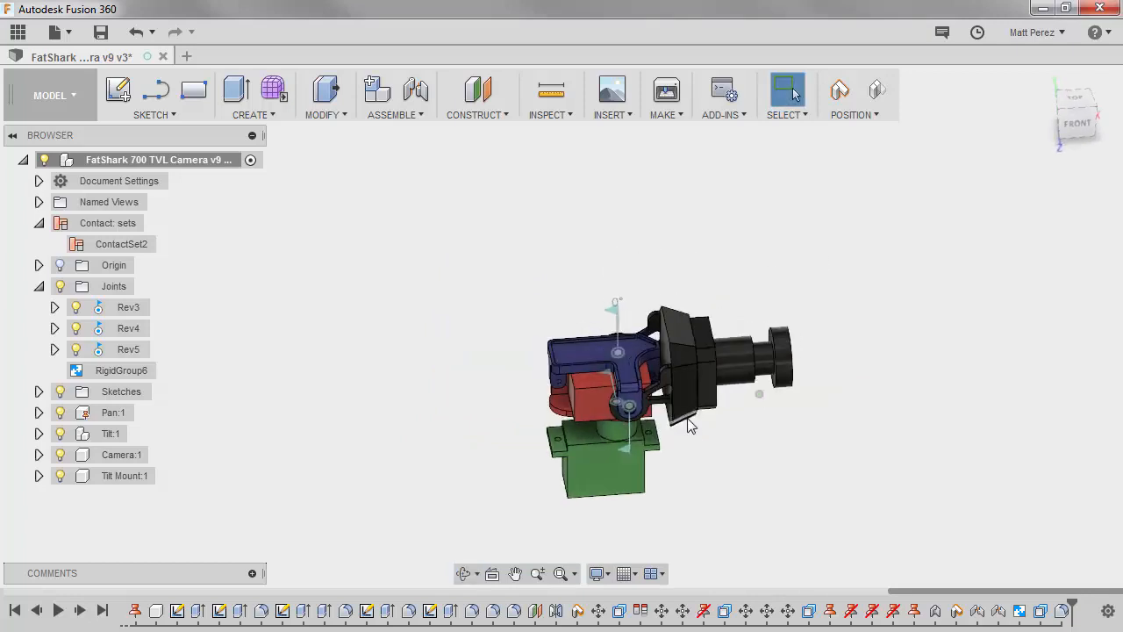
scroll(673, 373, up, 4)
scroll(673, 366, up, 2)
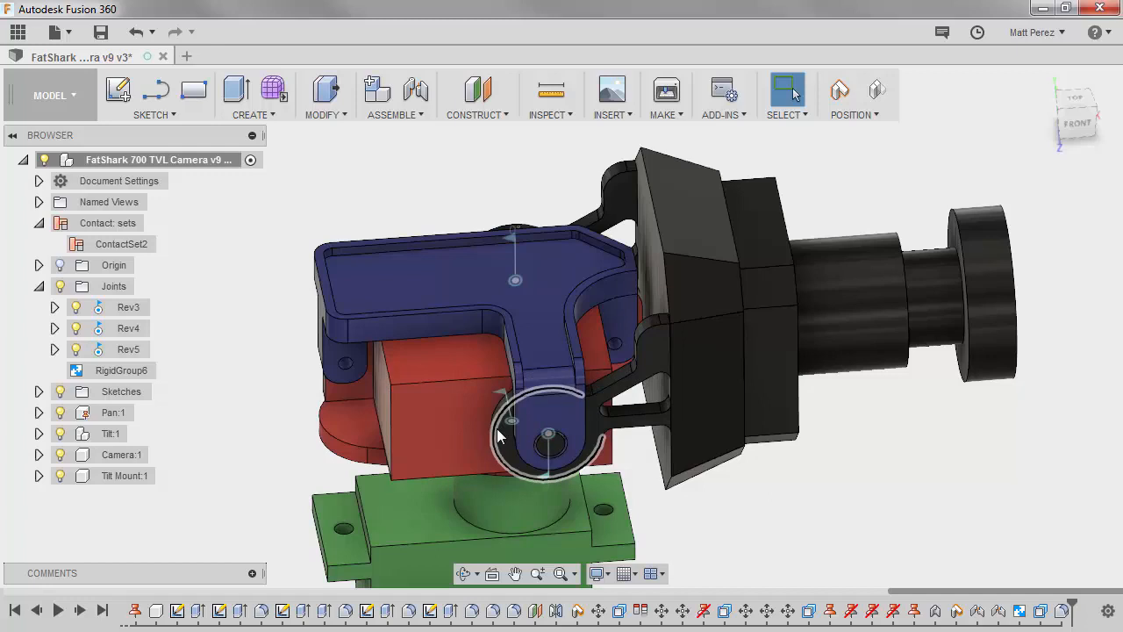
click(536, 363)
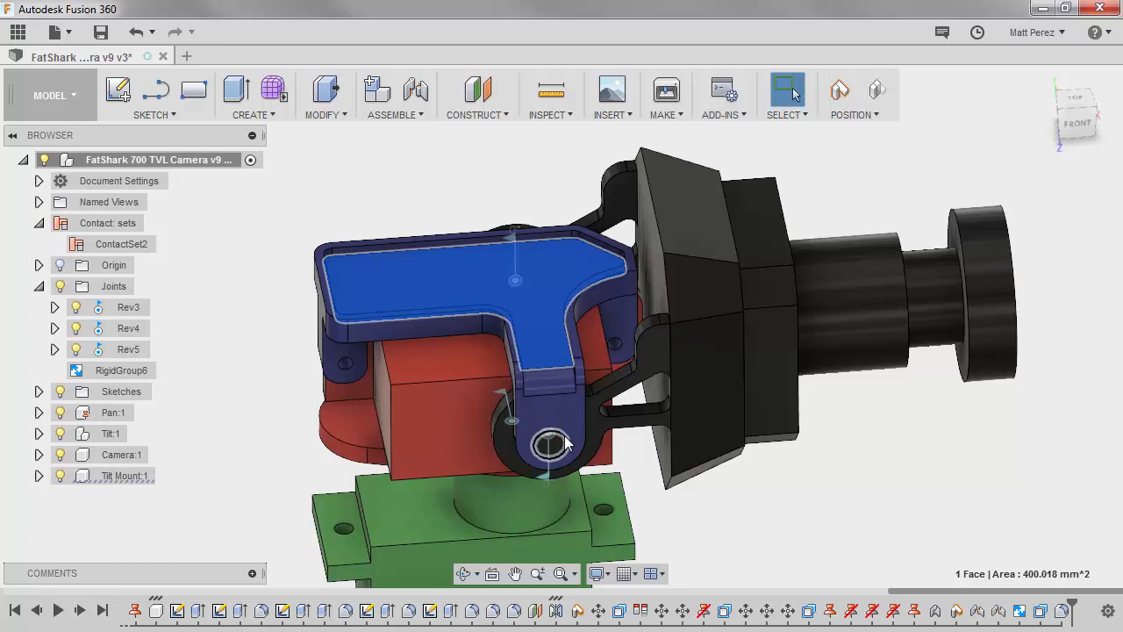
Disable contact for the whole assembly, including ContactSet2.
click(1077, 121)
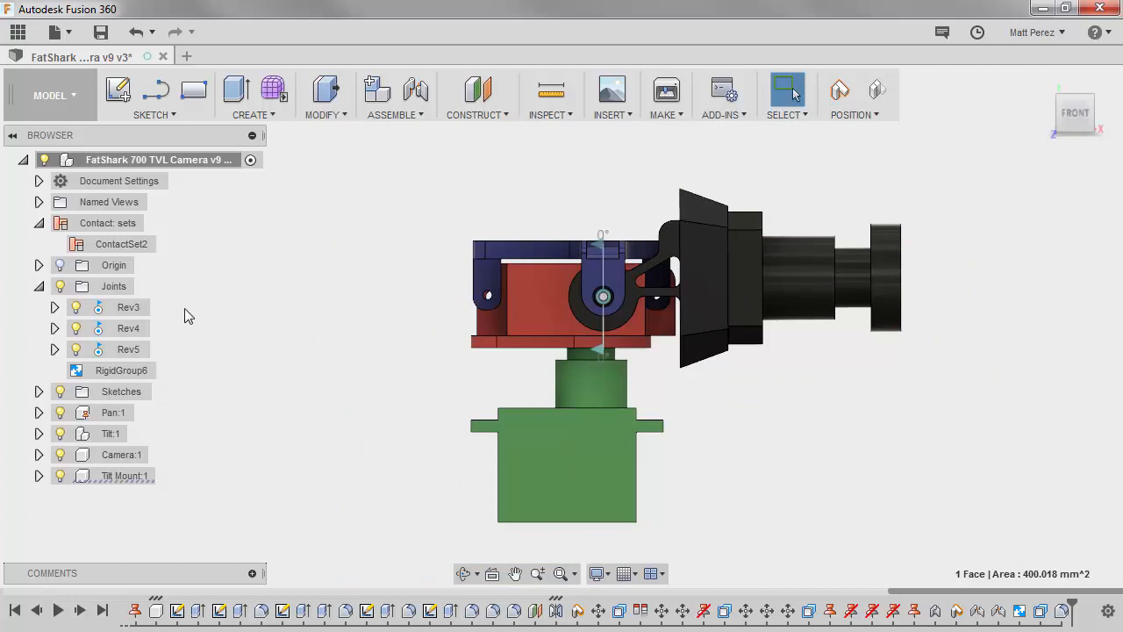
click(167, 247)
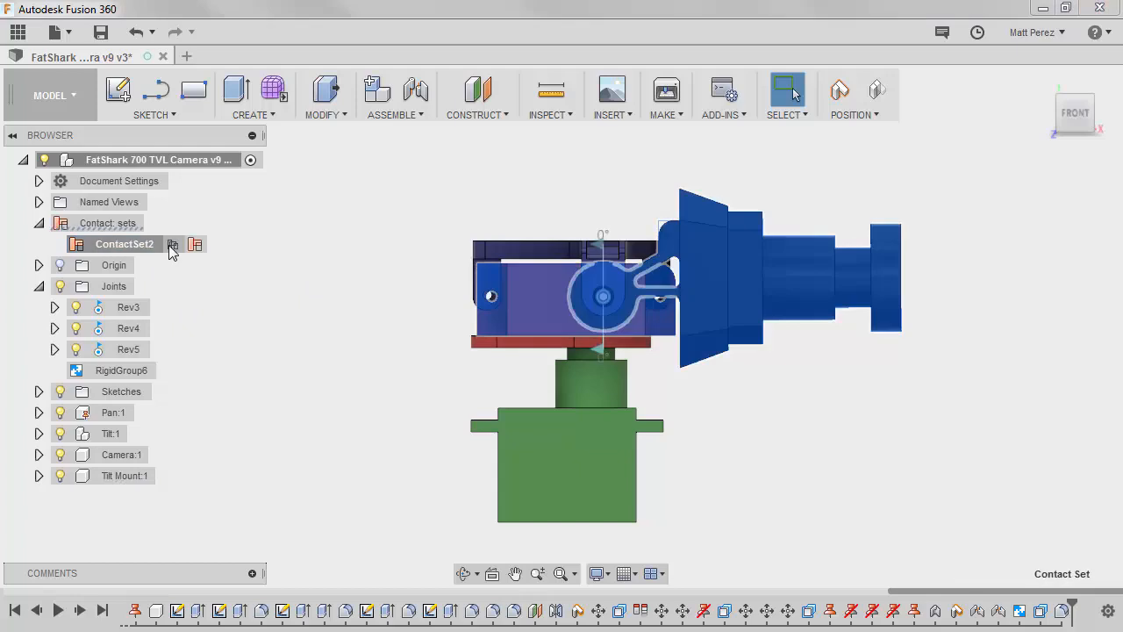
right_click(114, 225)
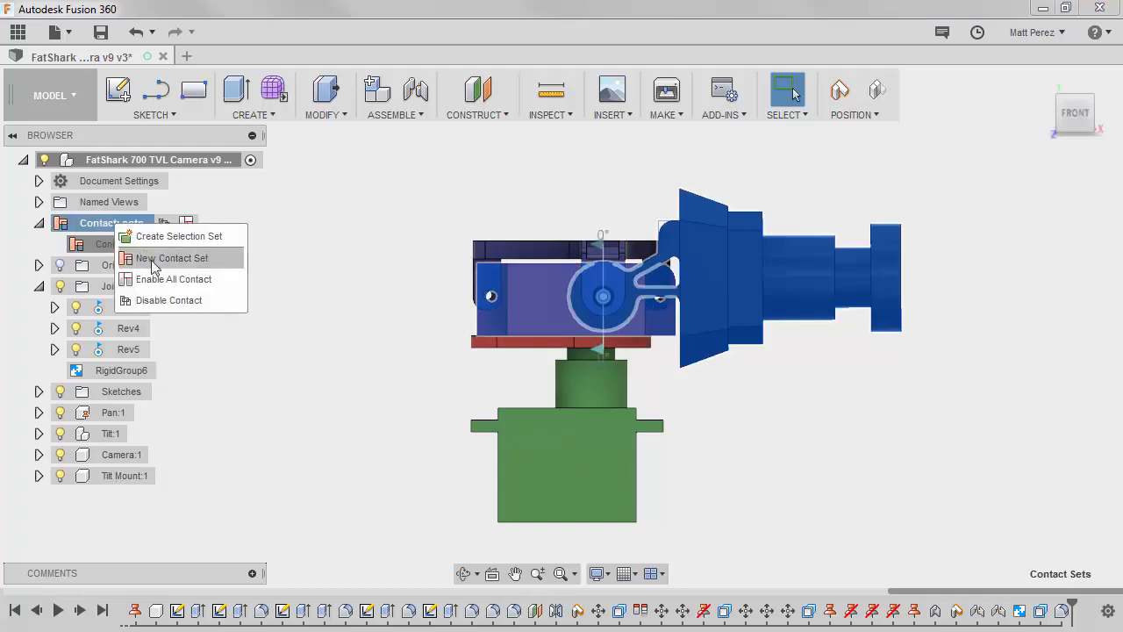
click(164, 301)
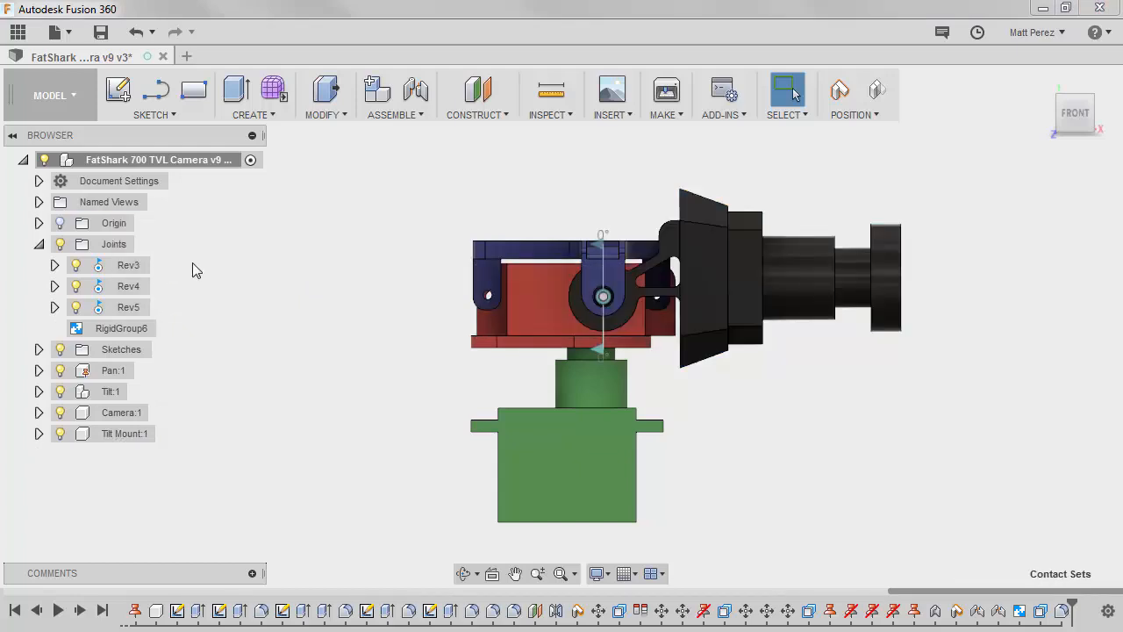
Enable minimum and maximum rotation limits on the Rev4 joint and set the maximum to 20 deg.
click(131, 289)
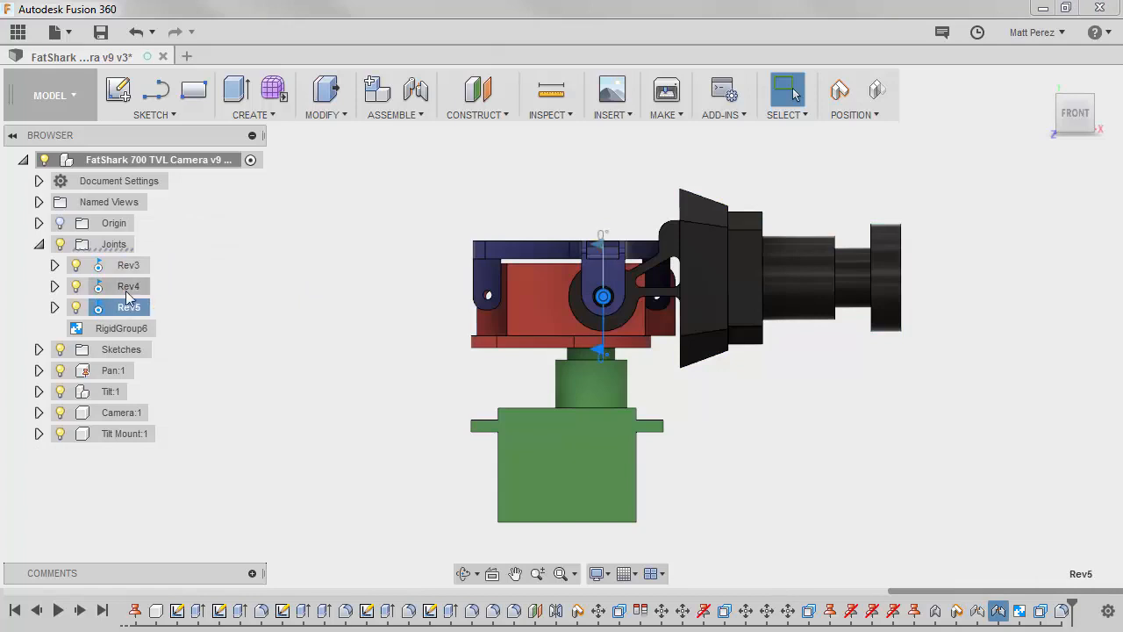
right_click(131, 290)
click(186, 369)
click(971, 271)
click(971, 315)
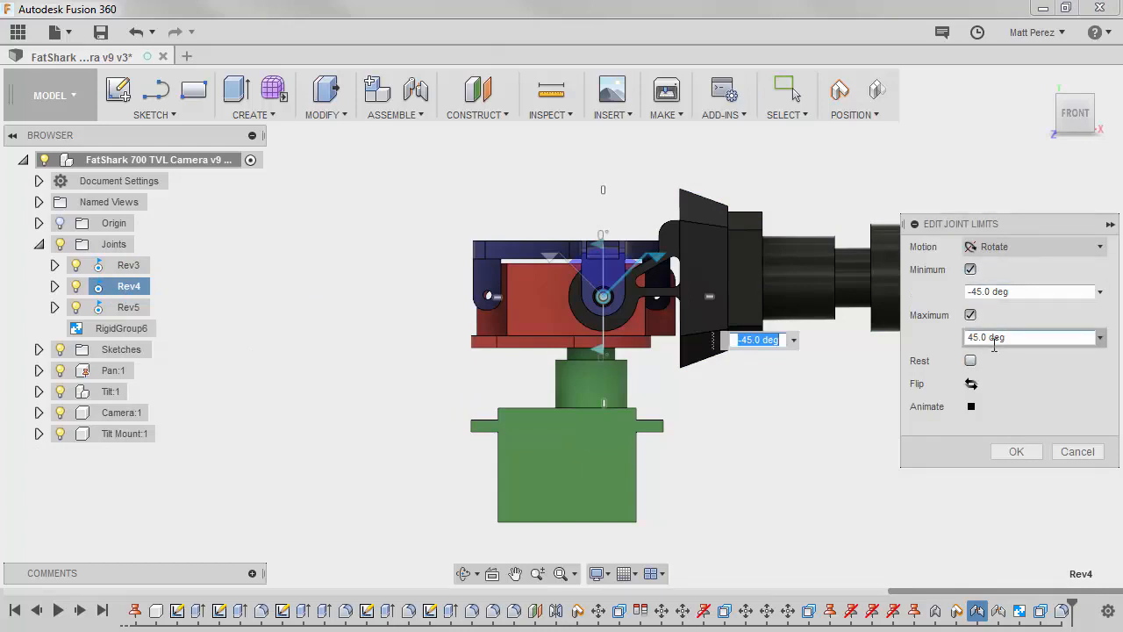
double_click(981, 292)
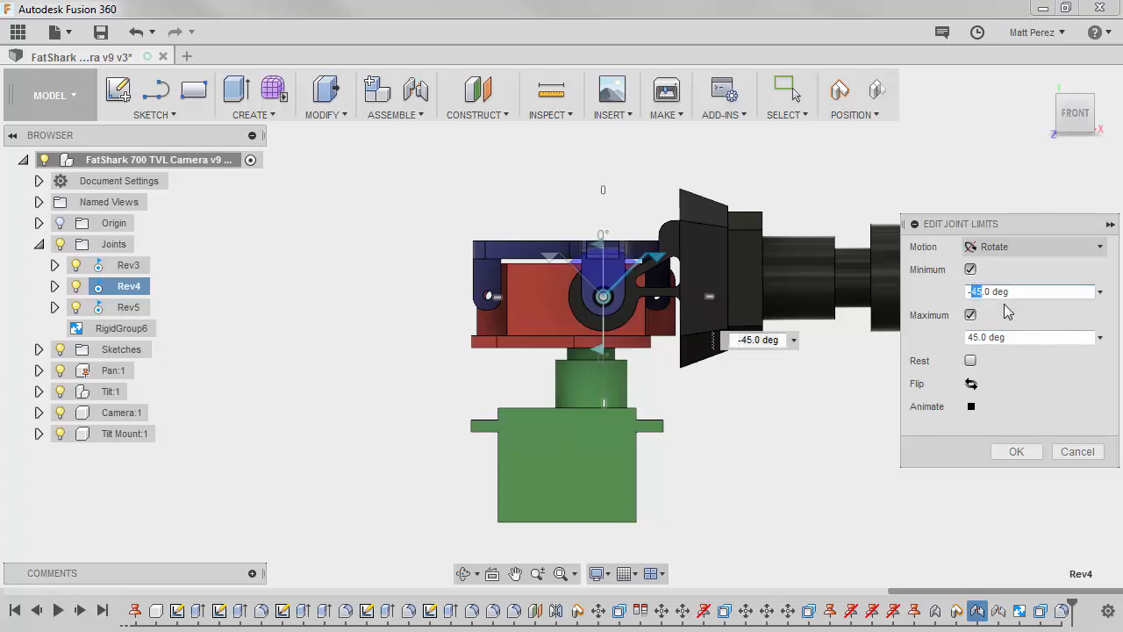
click(995, 337)
double_click(970, 337)
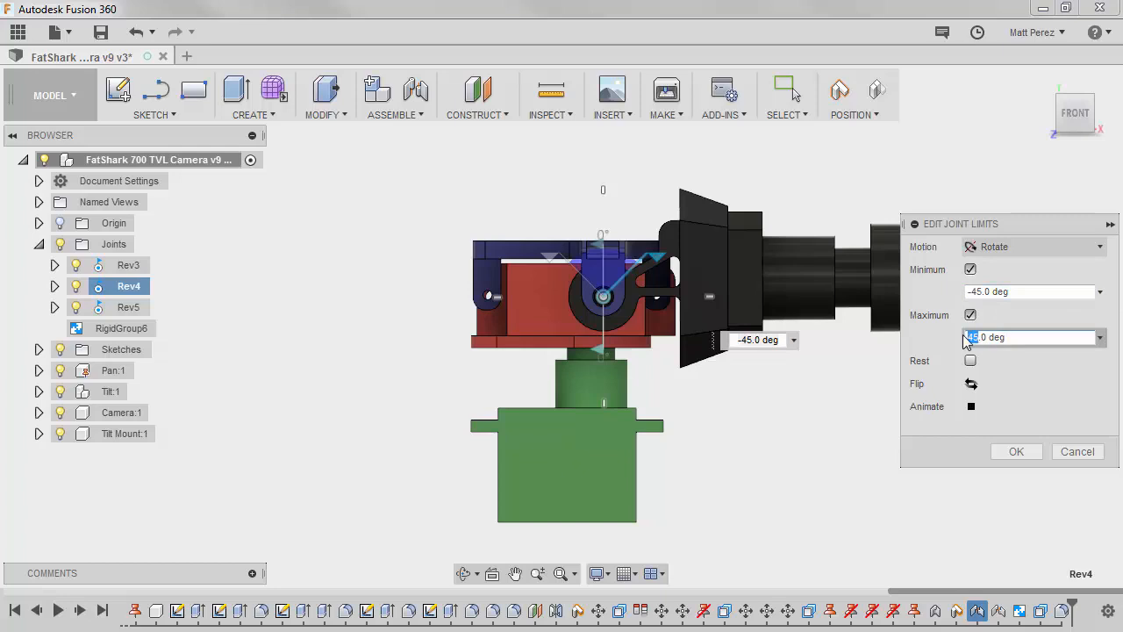
text(20)
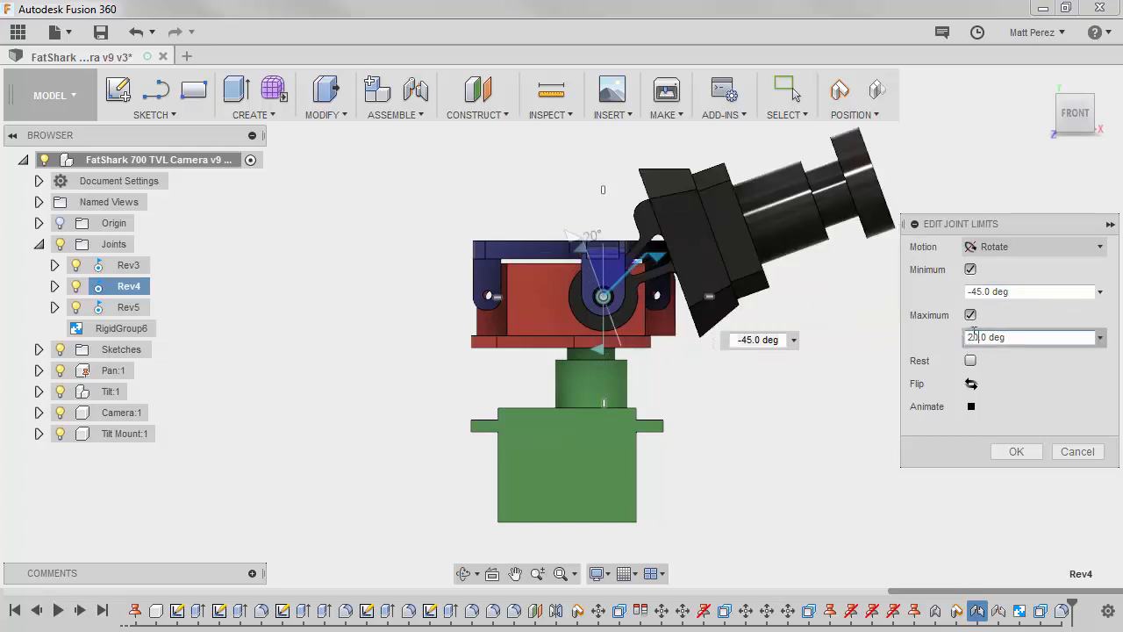
Set the Rev4 joint's minimum rotation limit to -65 deg and apply the joint limits.
click(1010, 293)
double_click(976, 291)
text(65)
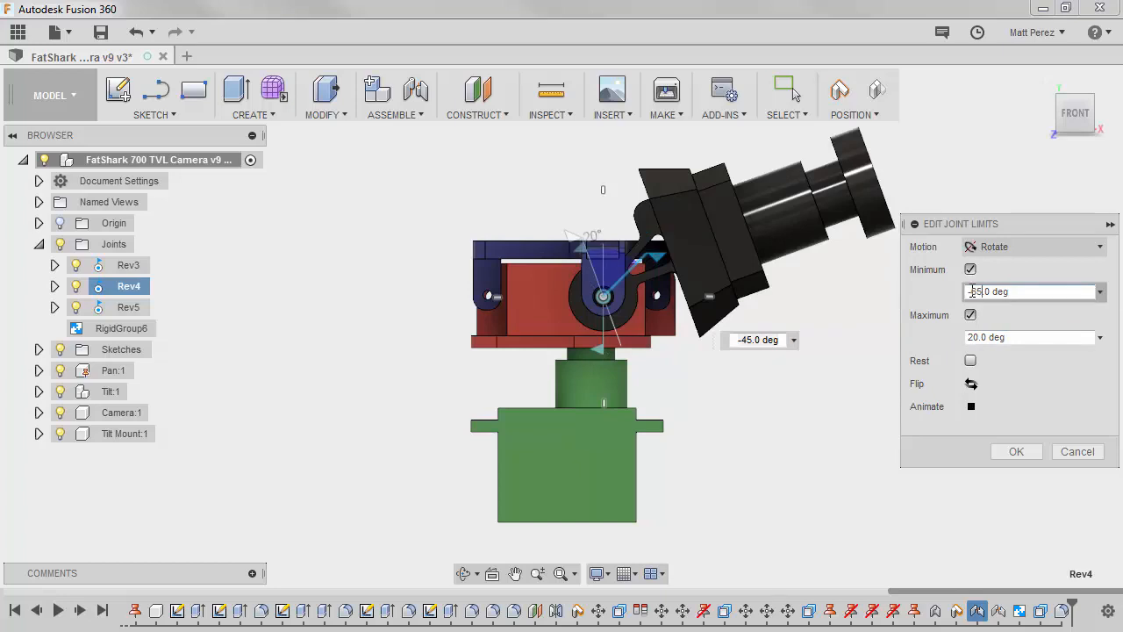
click(1014, 451)
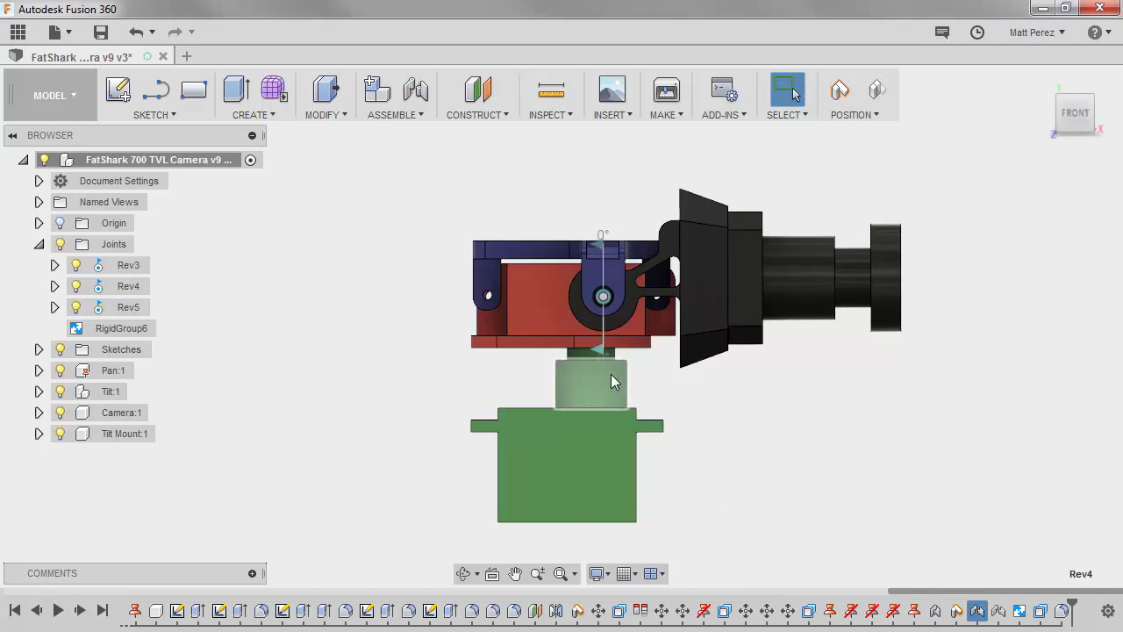
Tilt the camera to test its new joint limits, and revert the assembly to its captured position.
drag(702, 303, 783, 275)
click(878, 90)
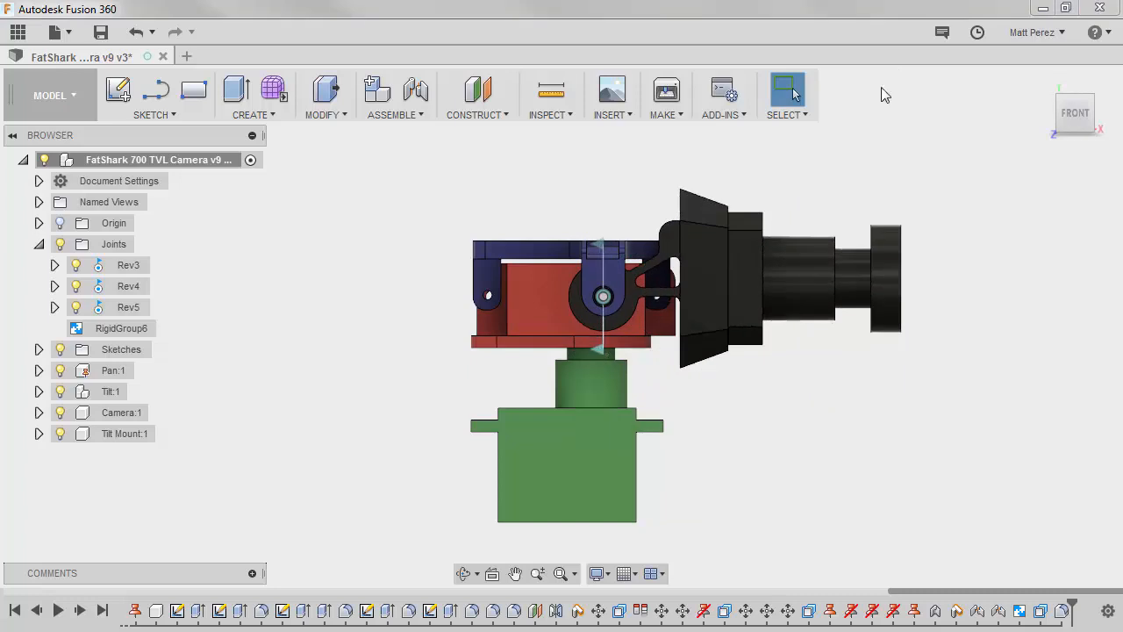
Save the modified camera assembly design.
click(100, 32)
click(563, 340)
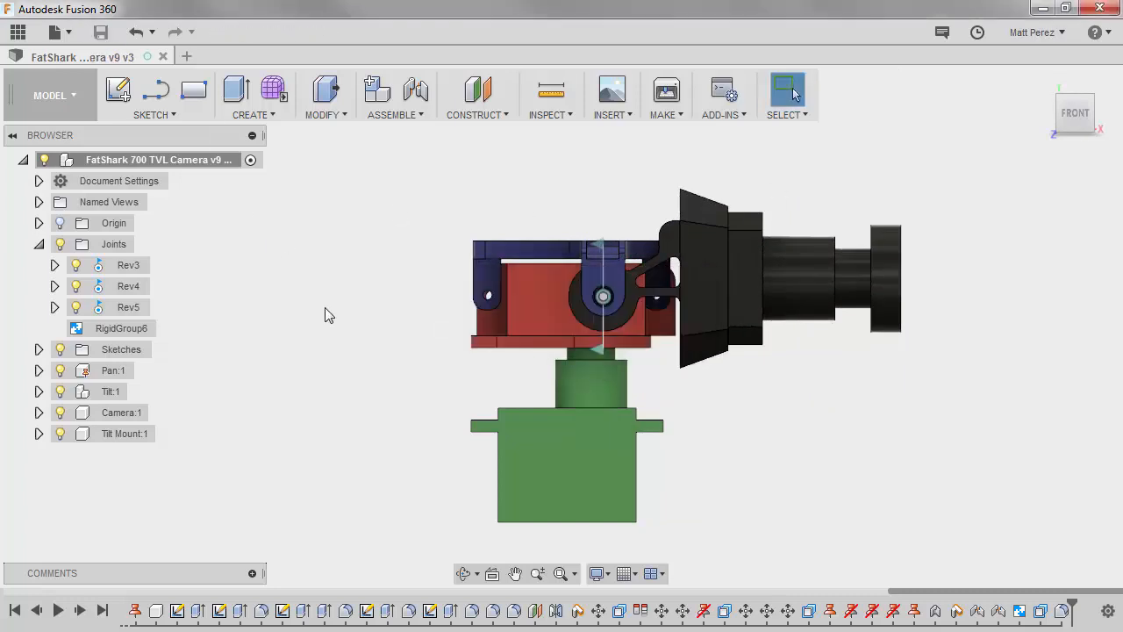